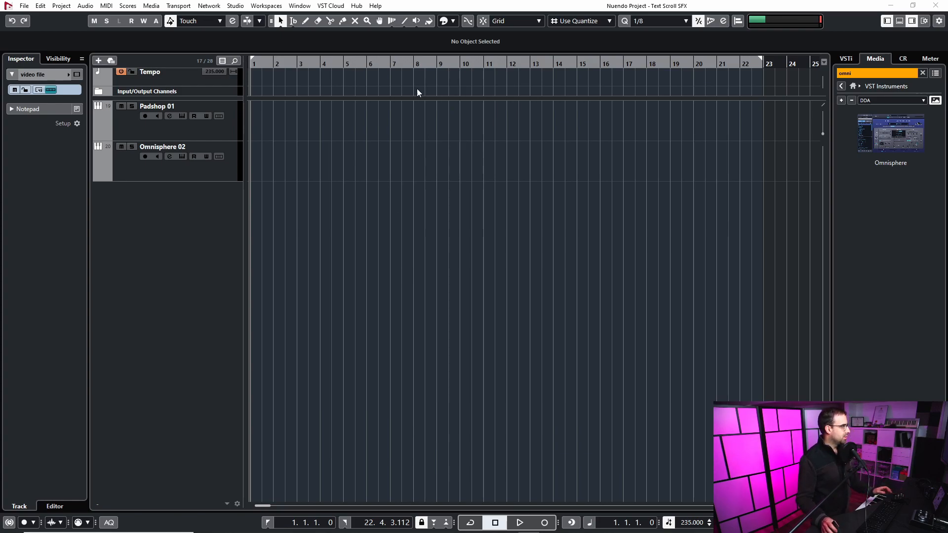
# Open the video player and play the gameplay clip's first four seconds to examine the scrolling dialogue text.
pyautogui.click(717, 265)
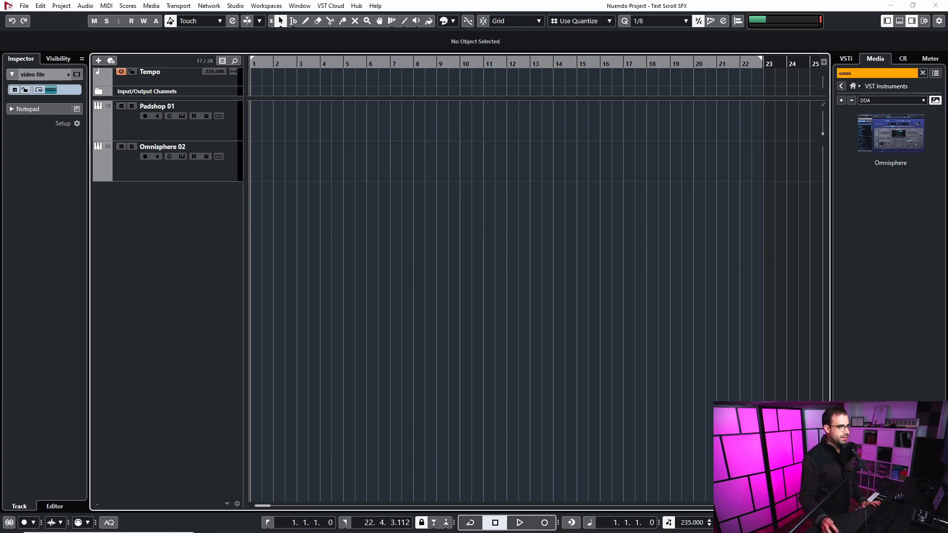
pyautogui.press('F8')
pyautogui.press('space')
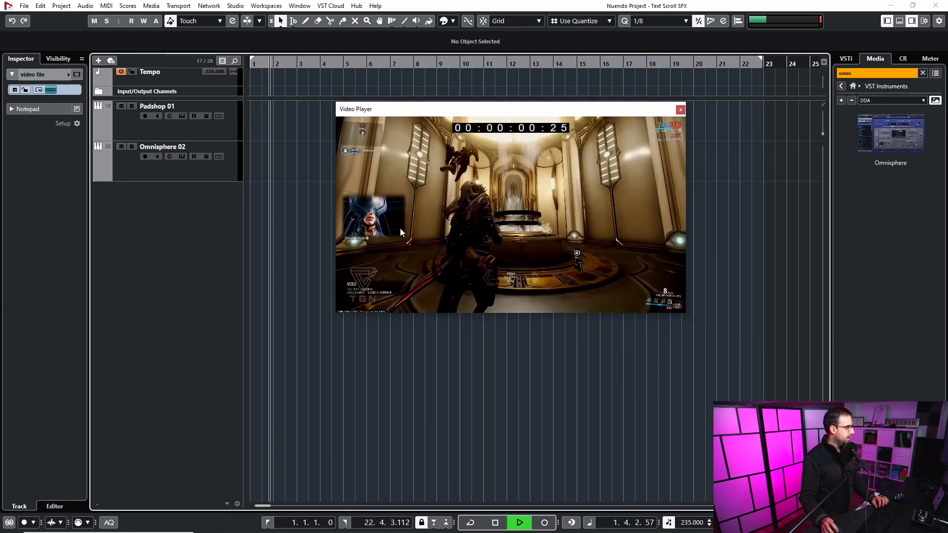
pyautogui.press('space')
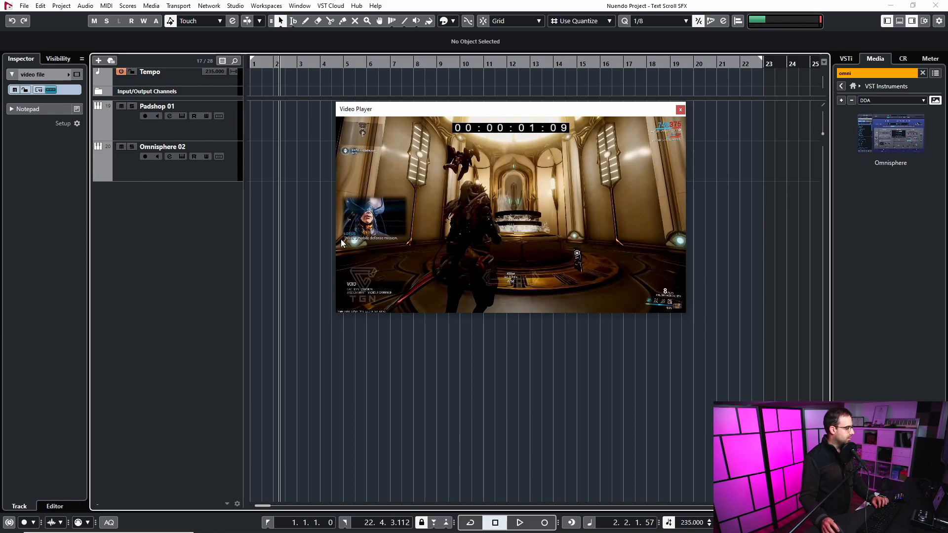
pyautogui.press('space')
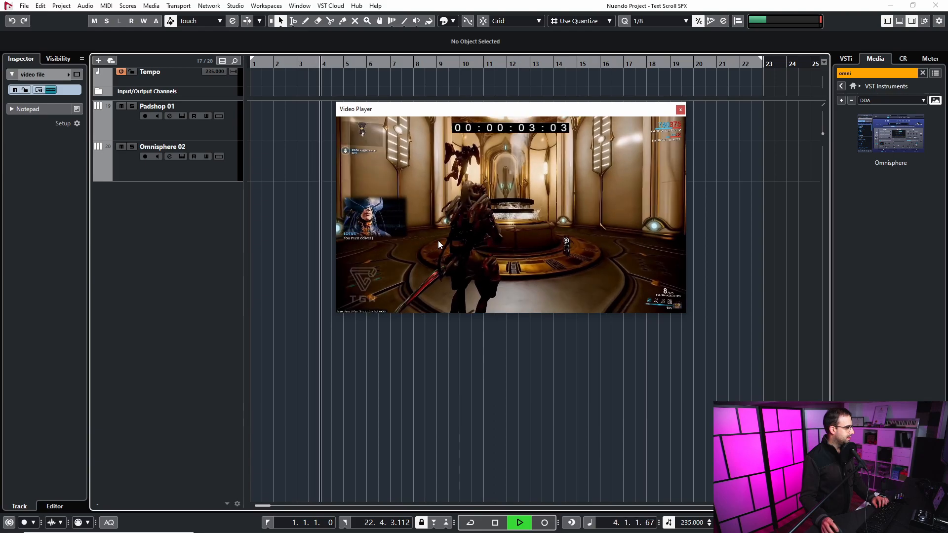
pyautogui.press('space')
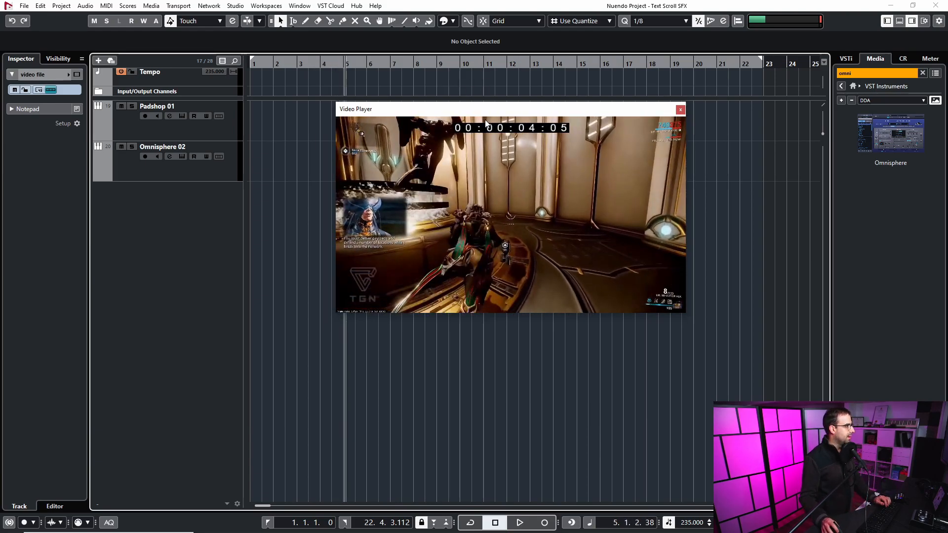
# Select the Padshop 01 track and audition its sound against the video, starting near bar 2.
pyautogui.click(169, 137)
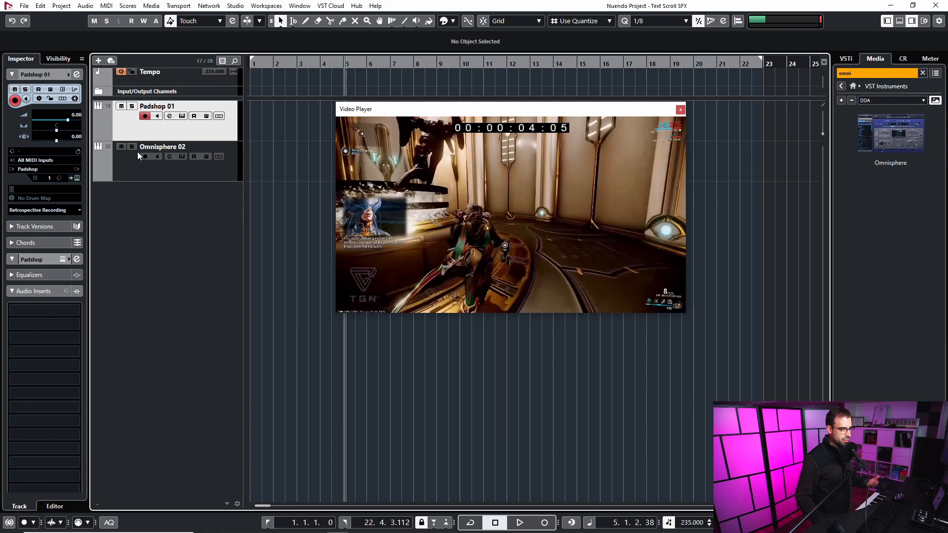
pyautogui.click(280, 66)
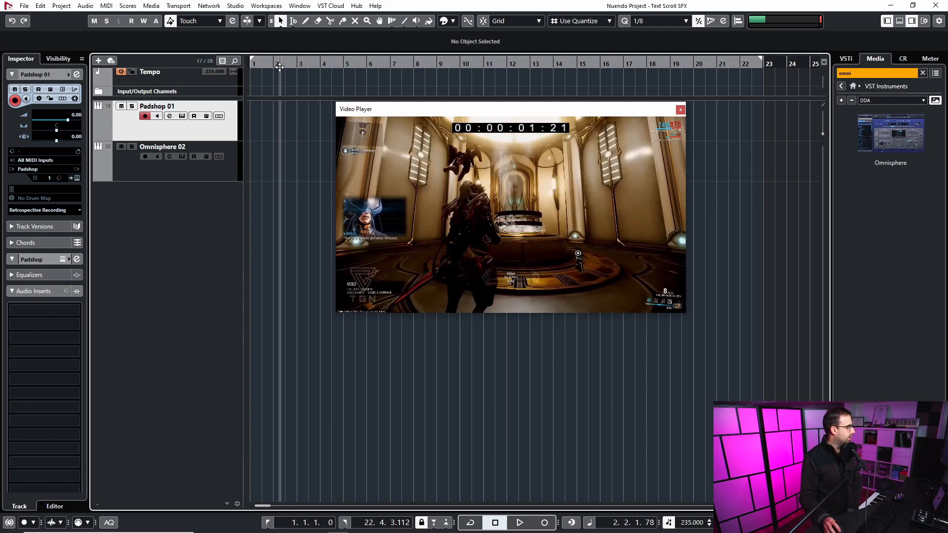
pyautogui.moveTo(280, 65); pyautogui.dragTo(273, 64)
pyautogui.press('space')
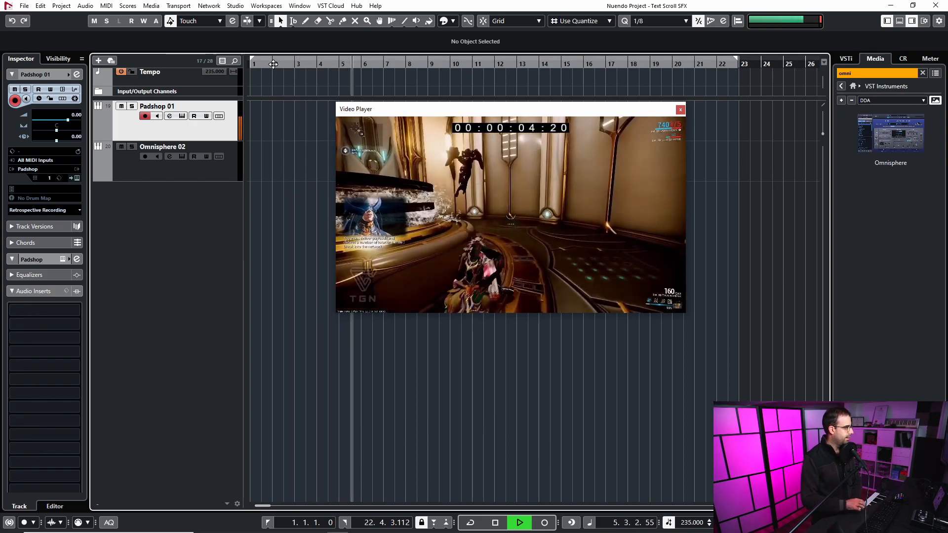
pyautogui.press('space')
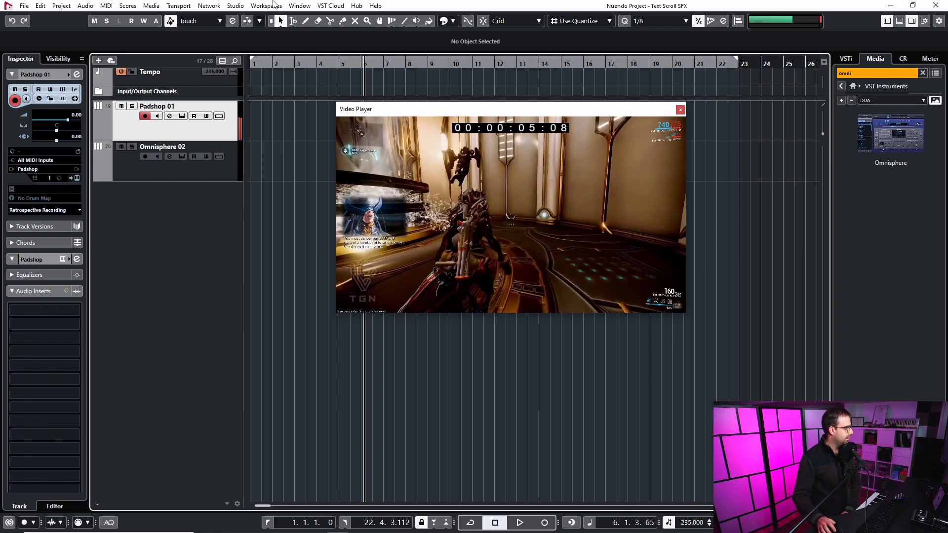
# Select the Omnisphere 02 track, audition its sound against the video, and close the video player.
pyautogui.click(143, 169)
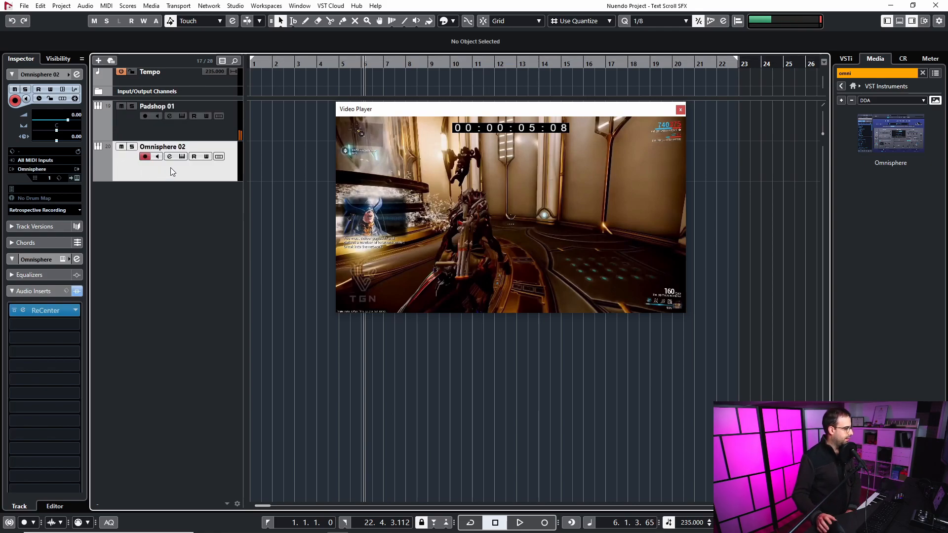
pyautogui.click(263, 70)
pyautogui.press('space')
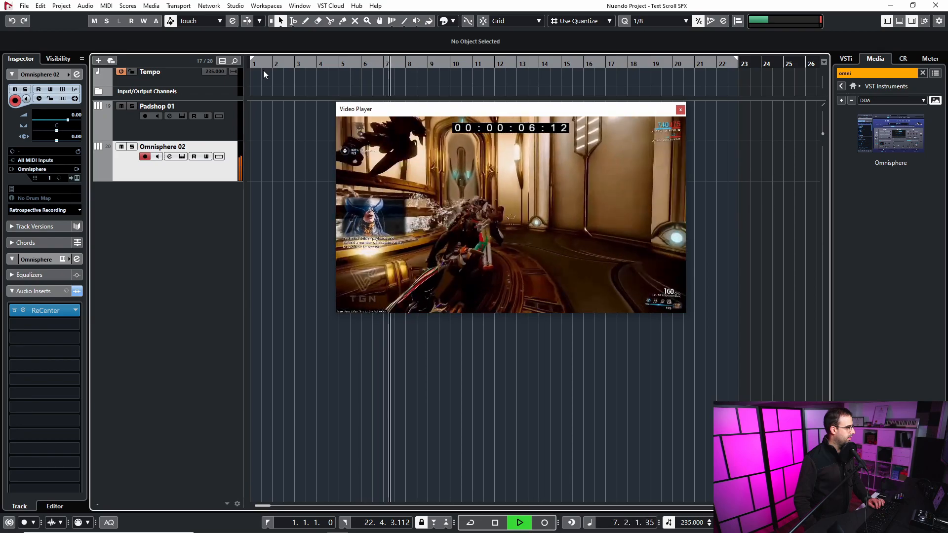
pyautogui.press('space')
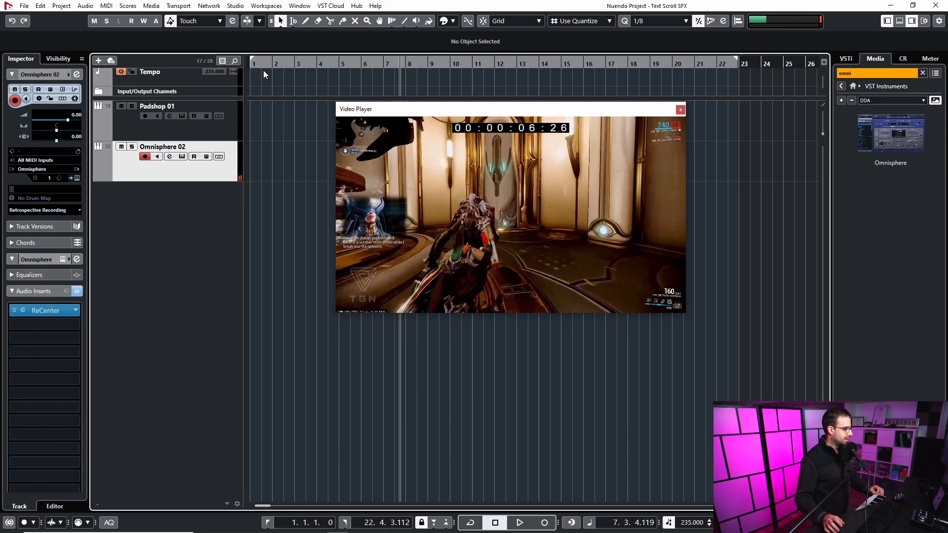
pyautogui.click(681, 111)
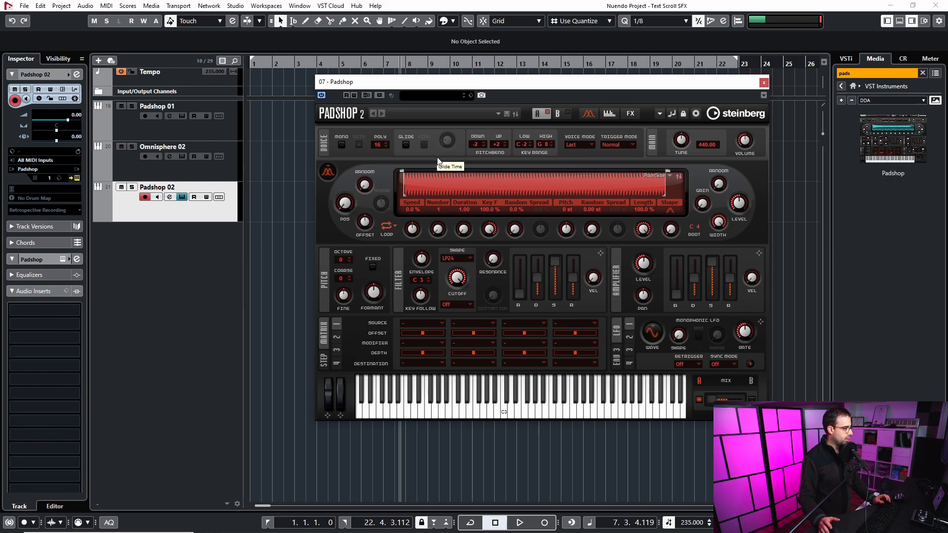
# Import the SFX_Sci-Fi_DroidLoad001 audio file onto a new track below Padshop 02, placing it near bar 2.
pyautogui.moveTo(530, 83); pyautogui.dragTo(524, 74)
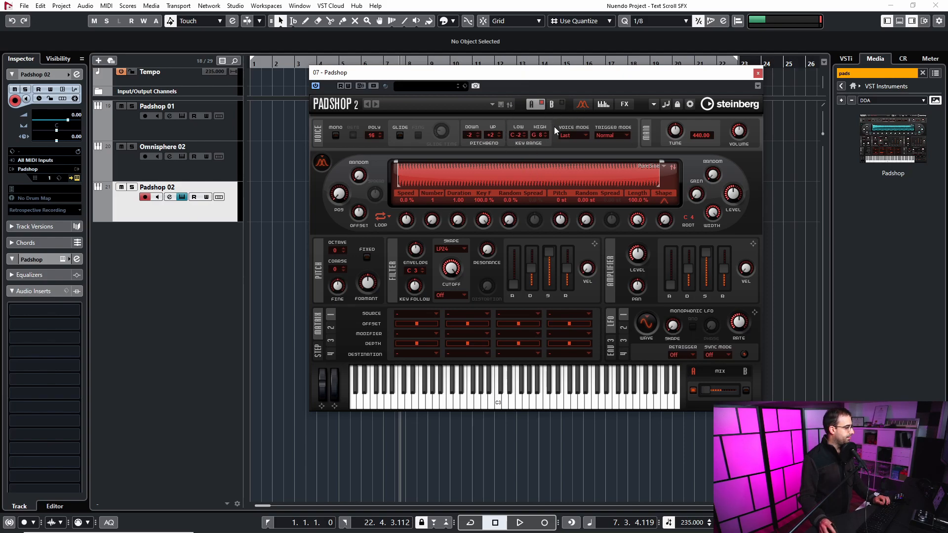
pyautogui.click(758, 73)
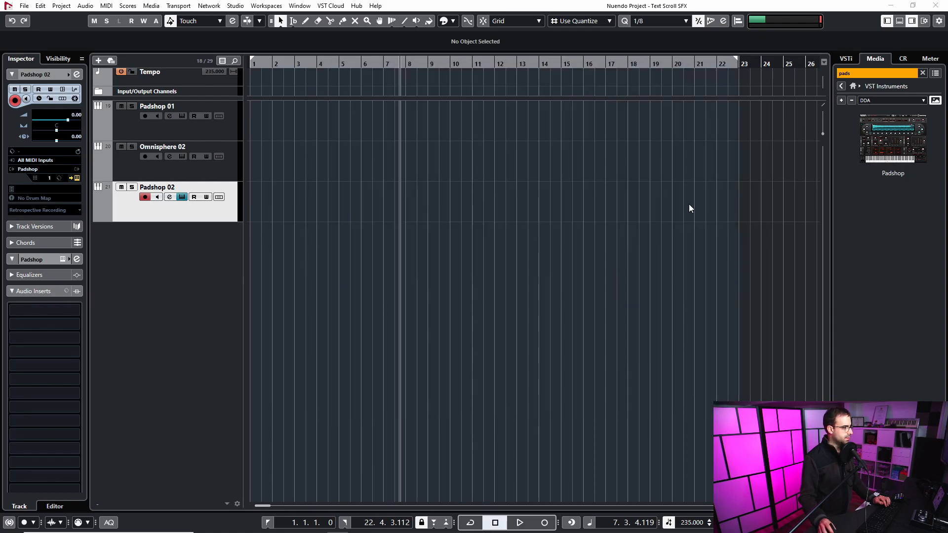
pyautogui.moveTo(530, 194); pyautogui.dragTo(282, 252)
pyautogui.click(541, 352)
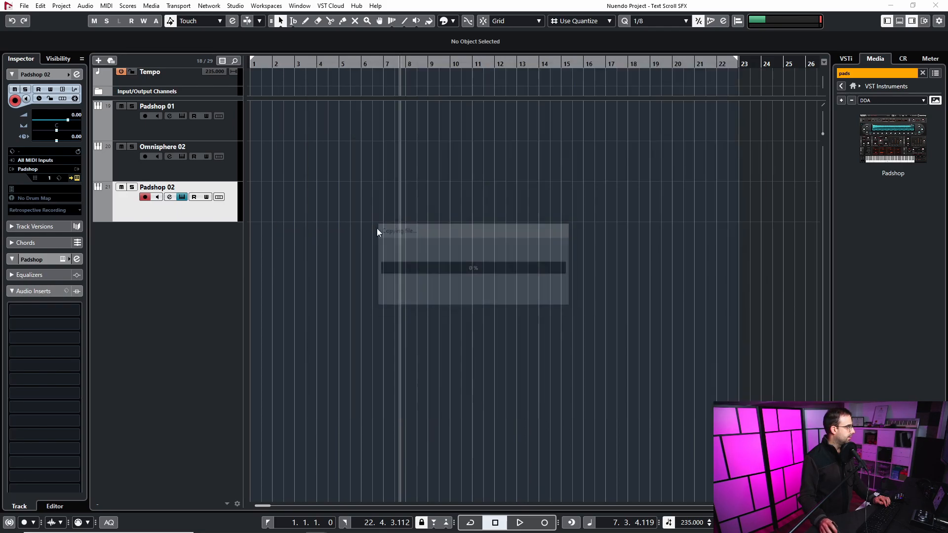
# Audition the DroidLoad clip, split it just after bar 5, and load the first part into Padshop as its sample.
pyautogui.click(268, 67)
pyautogui.press('space')
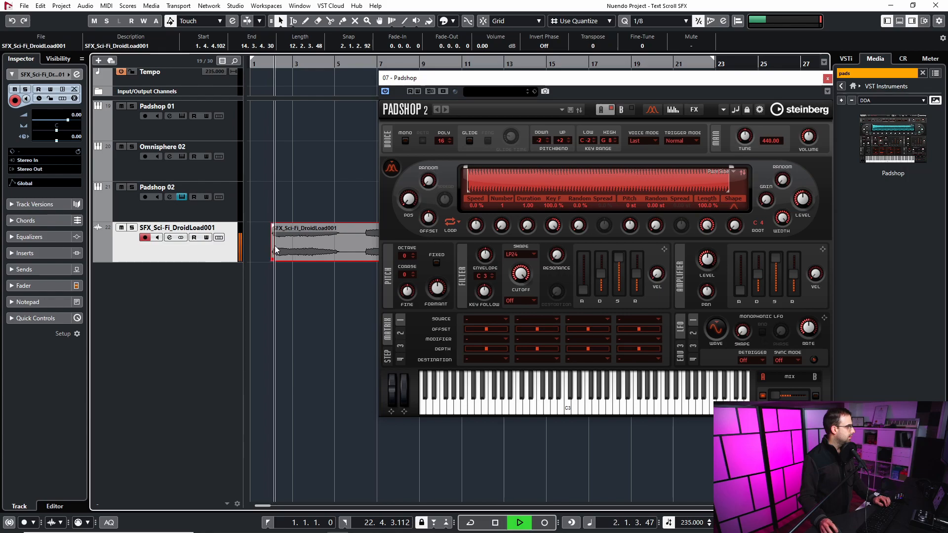
pyautogui.click(304, 294)
pyautogui.press('space')
pyautogui.keyDown('alt'); pyautogui.click(344, 253); pyautogui.keyUp('alt')
pyautogui.moveTo(292, 247); pyautogui.dragTo(528, 180)
pyautogui.moveTo(585, 83); pyautogui.dragTo(519, 85)
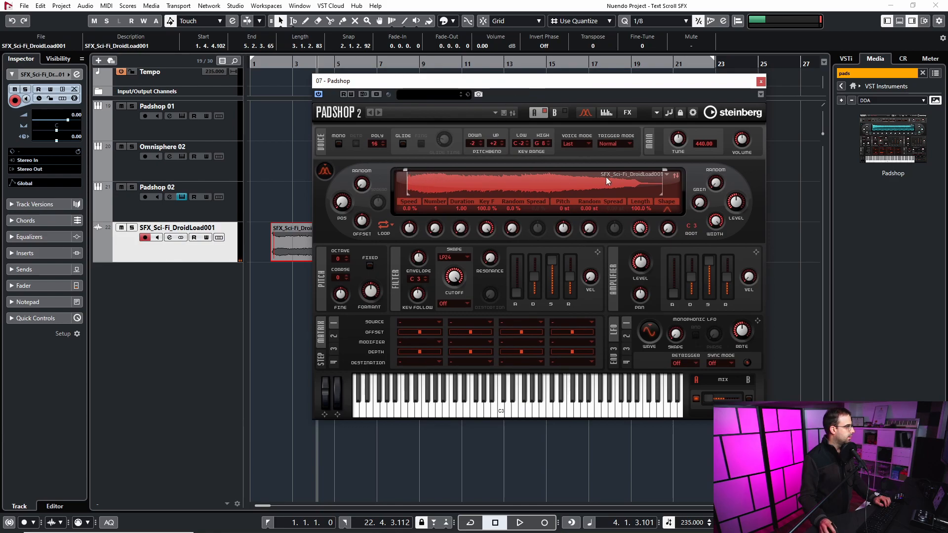
# Switch Padshop's layer A oscillator from granular to spectral mode.
pyautogui.click(325, 171)
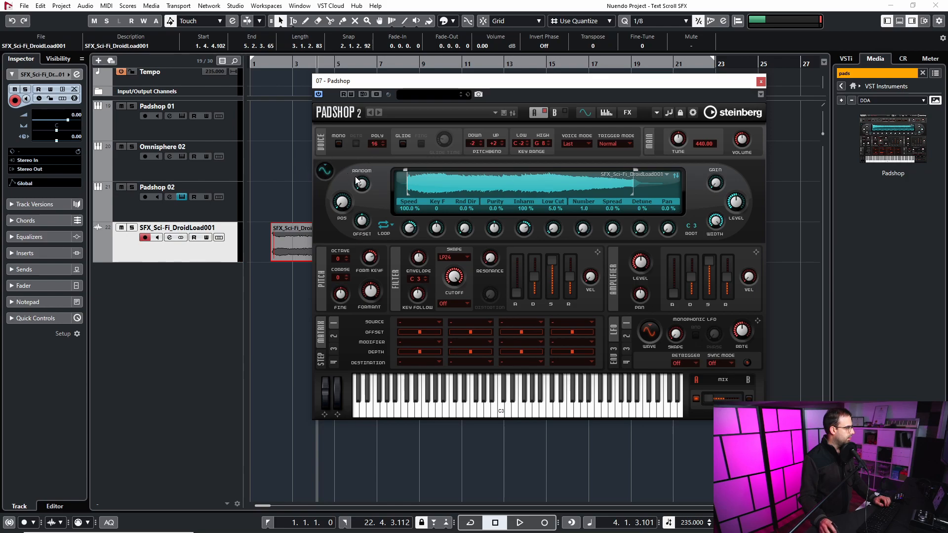
pyautogui.moveTo(947, 83); pyautogui.dragTo(947, 57)
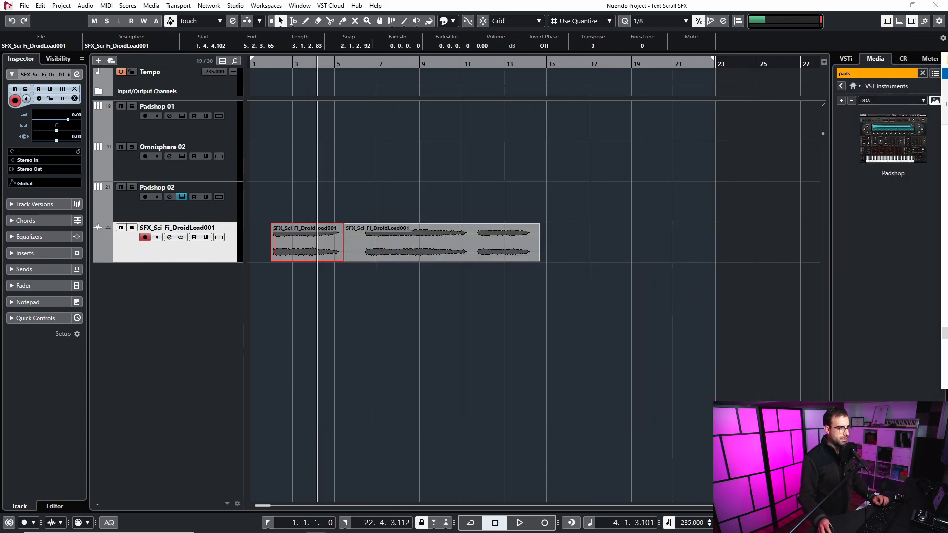
pyautogui.click(701, 270)
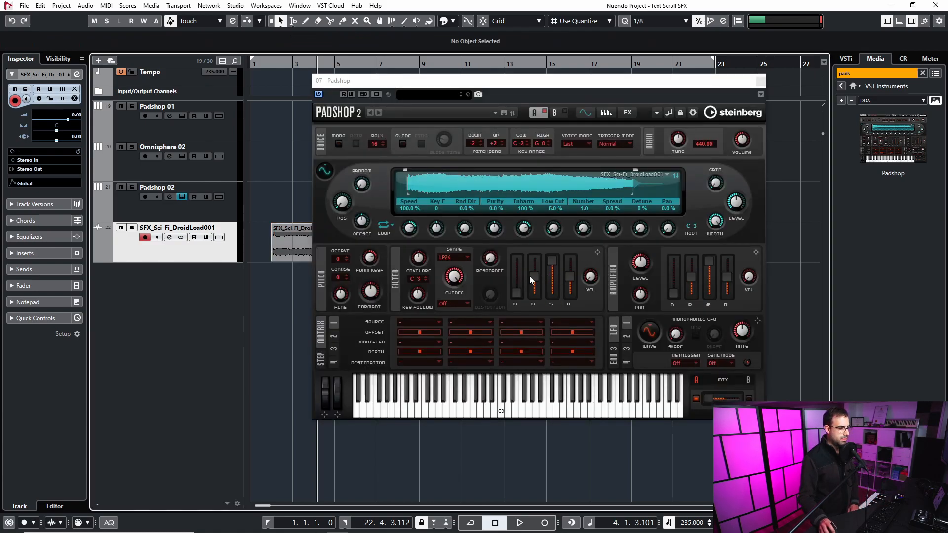
# Set Padshop's Speed to 6.5 %, Rnd Dir to 37.5 %, Purity to 100 % and Number to 8.0, and arm the Padshop 02 track for auditioning.
pyautogui.click(420, 189)
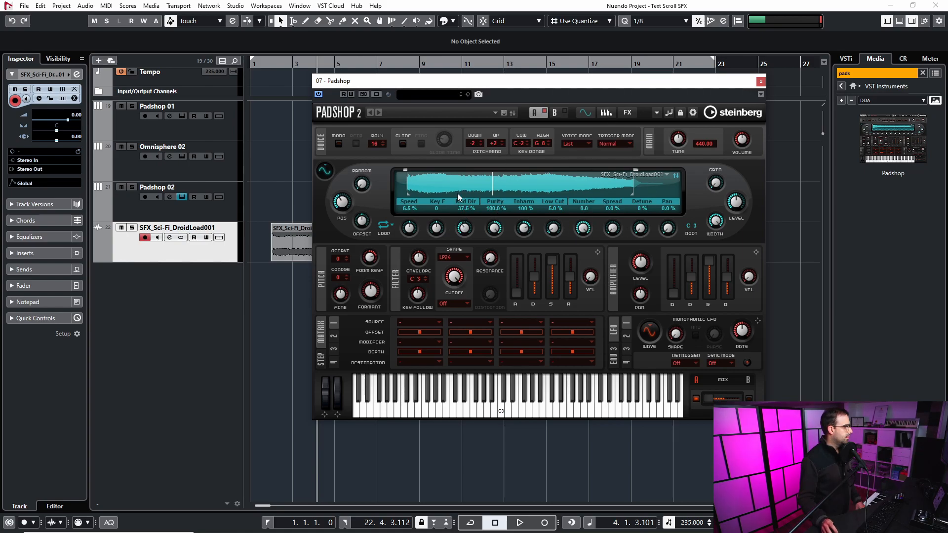
pyautogui.moveTo(463, 185); pyautogui.dragTo(499, 186)
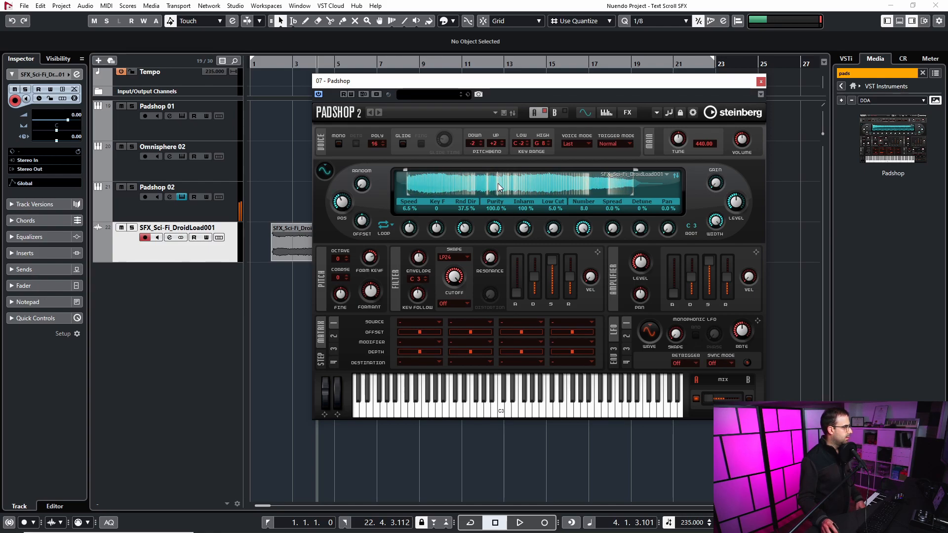
pyautogui.click(168, 212)
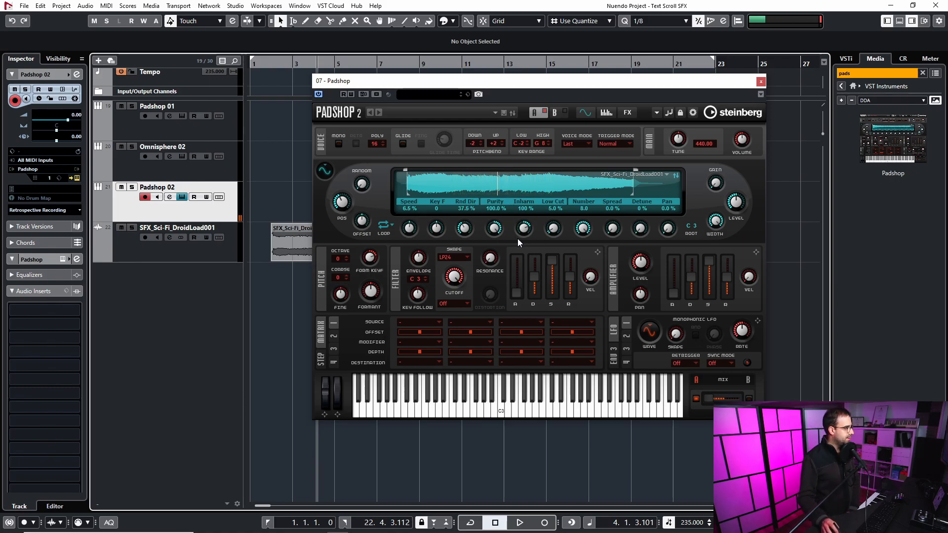
pyautogui.moveTo(497, 229); pyautogui.dragTo(496, 289)
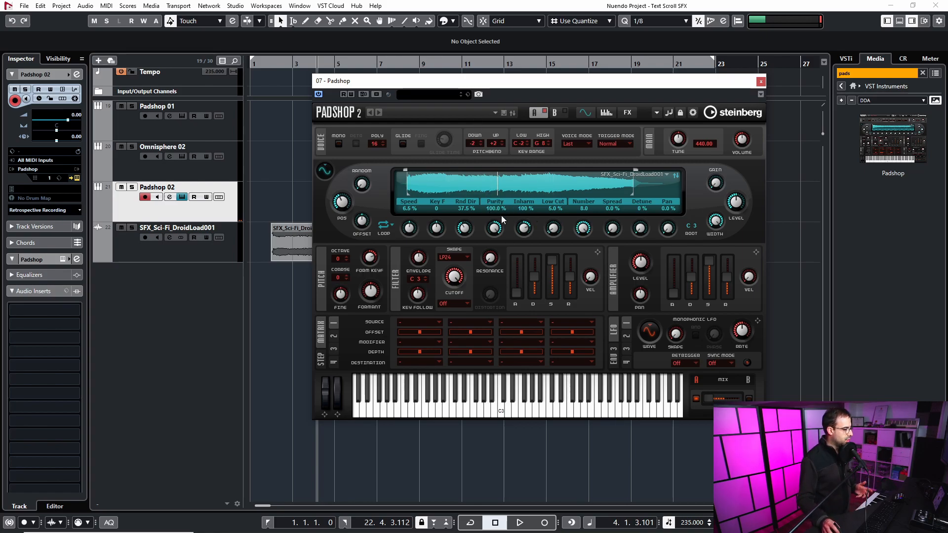
# Turn on Padshop's arpeggiator and load the 1_16 Control Arp 01 phrase from the Control Arp category.
pyautogui.click(607, 113)
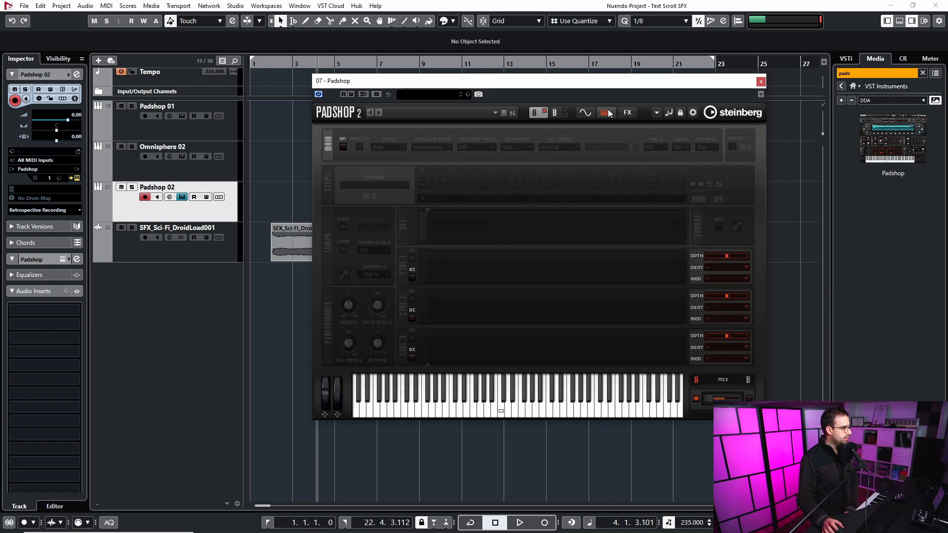
pyautogui.click(344, 146)
pyautogui.click(394, 187)
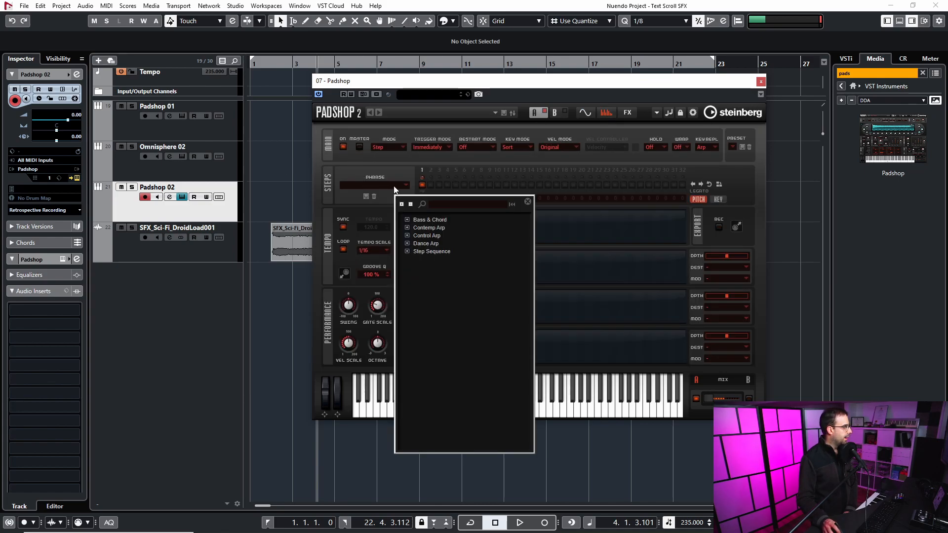
pyautogui.click(407, 236)
pyautogui.doubleClick(445, 243)
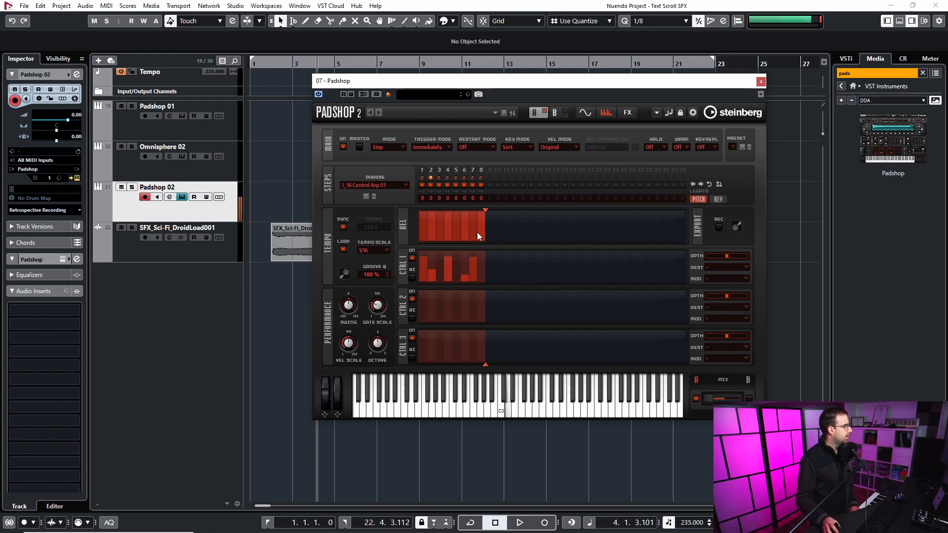
# Raise the project tempo to 360 on the Tempo track.
pyautogui.moveTo(228, 98); pyautogui.dragTo(229, 104)
pyautogui.scroll(3, 255, 91)
pyautogui.scroll(-2, 258, 86)
pyautogui.scroll(1, 259, 89)
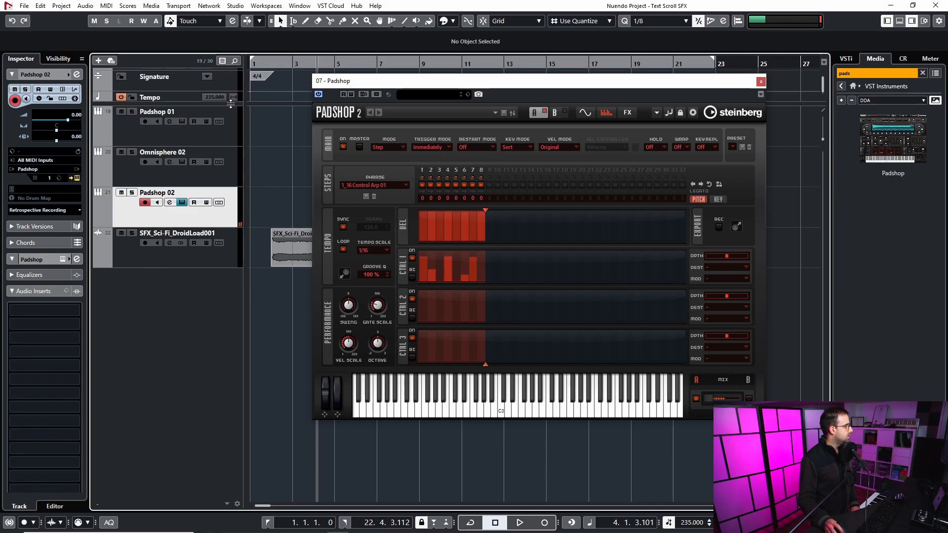
pyautogui.moveTo(249, 95); pyautogui.dragTo(253, 51)
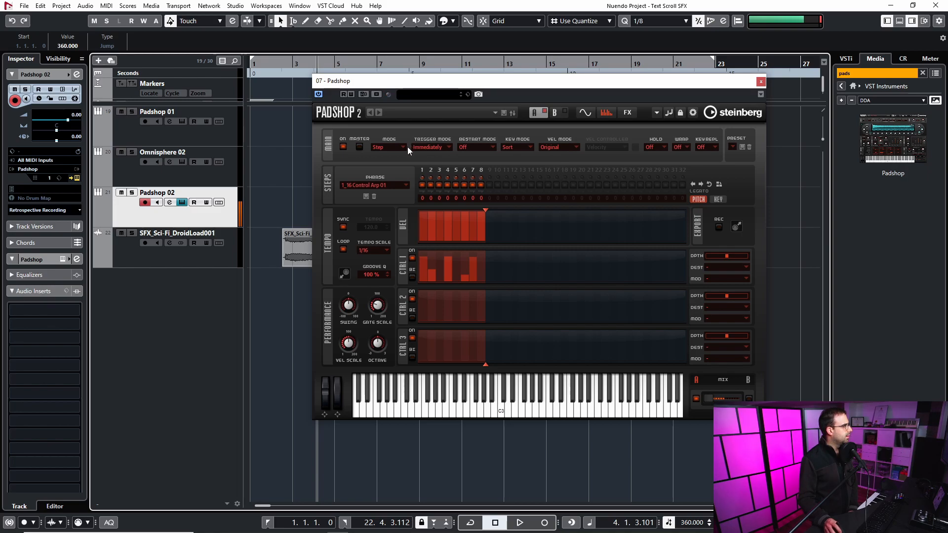
# Adjust Padshop's spectral oscillator to Speed 18.5 %, Rnd Dir 0 %, Purity 100 %, Inharm 4 %, Number 7.3 and Spread 21.5 %.
pyautogui.click(585, 113)
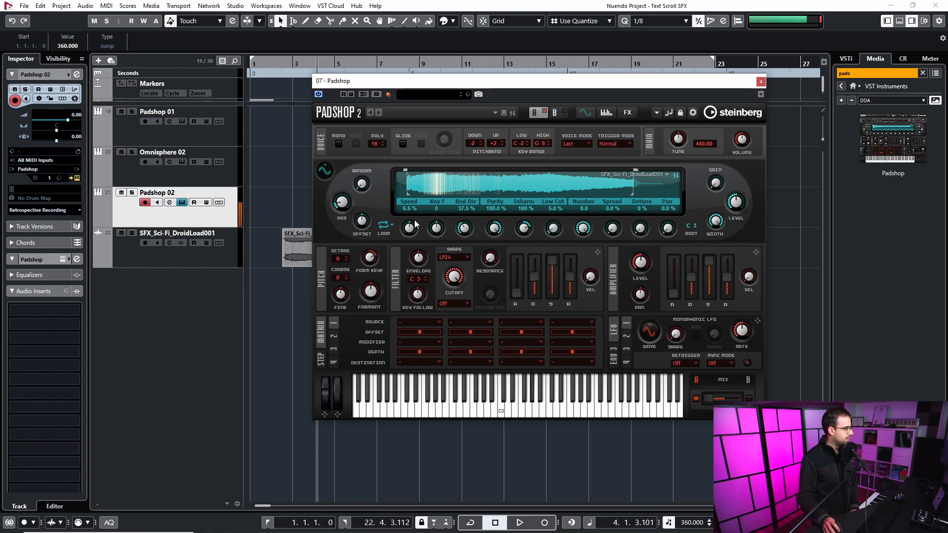
pyautogui.moveTo(408, 231); pyautogui.dragTo(408, 228)
pyautogui.moveTo(581, 228); pyautogui.dragTo(586, 210)
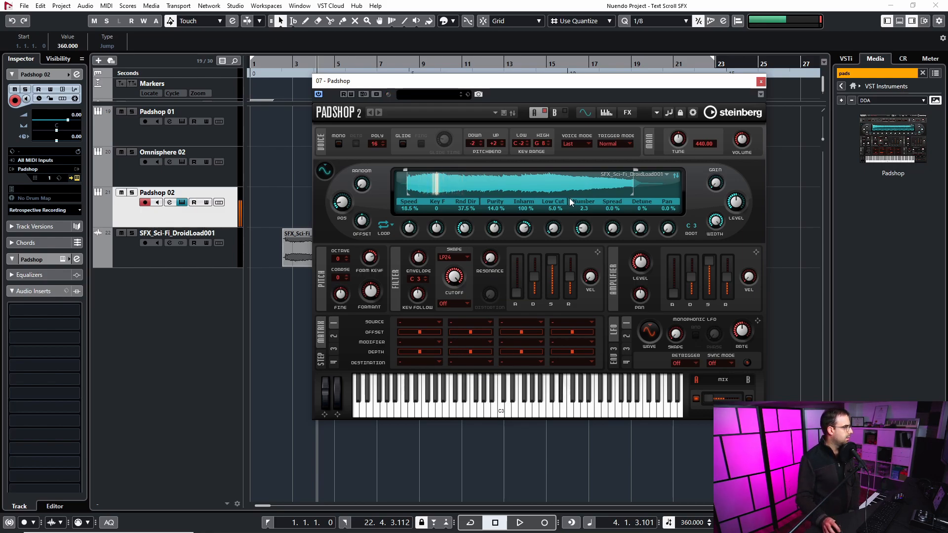
pyautogui.moveTo(494, 229); pyautogui.dragTo(498, 209)
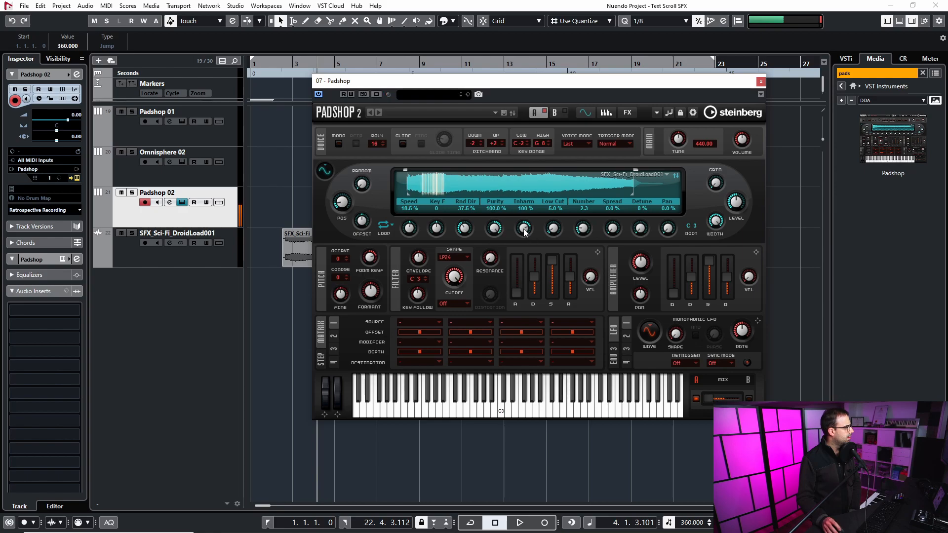
pyautogui.moveTo(525, 228); pyautogui.dragTo(466, 226)
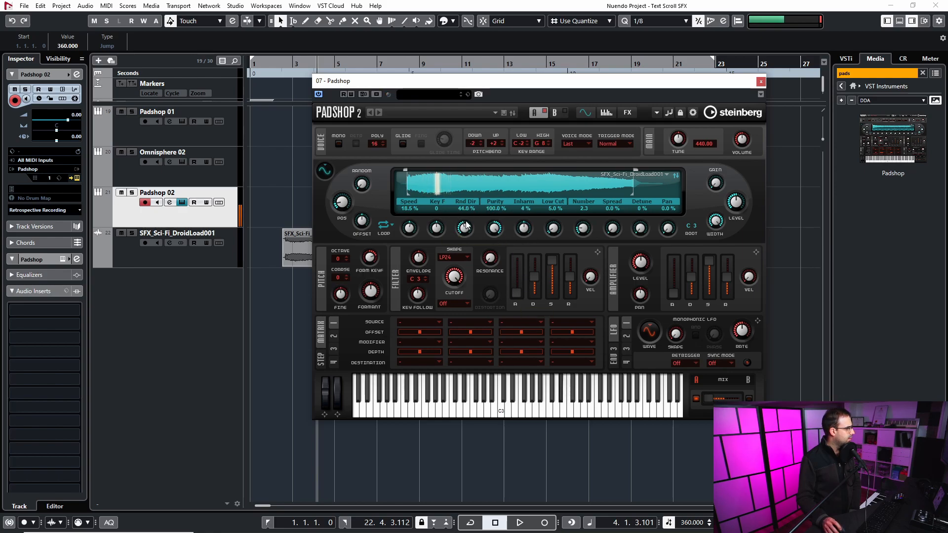
pyautogui.moveTo(585, 234); pyautogui.dragTo(614, 212)
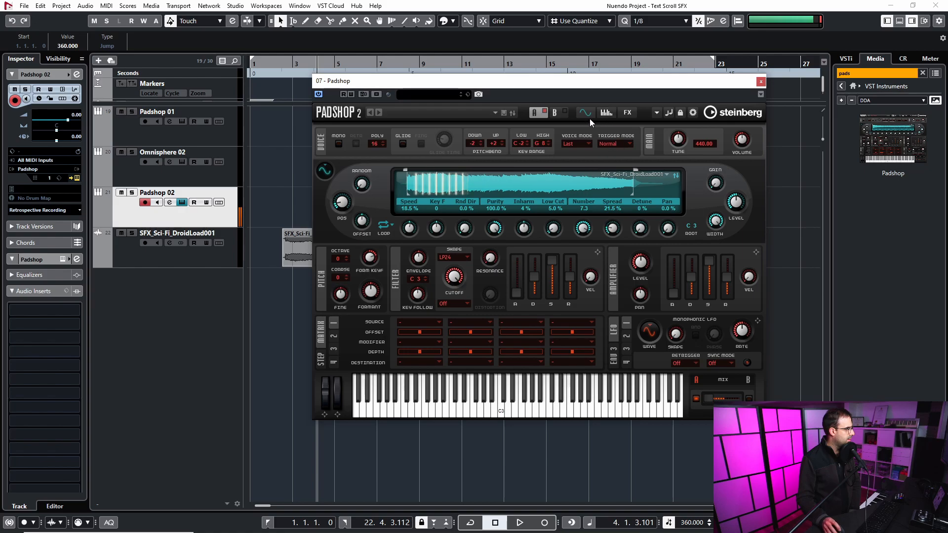
# Raise Padshop's Speed to 200 % and fine-tune the release time of the amplifier envelope while auditioning.
pyautogui.click(607, 113)
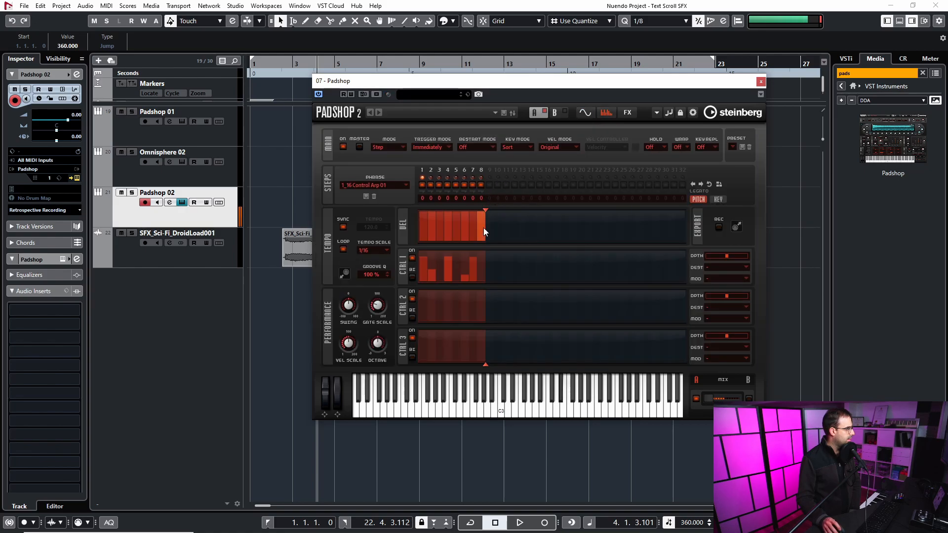
pyautogui.click(588, 113)
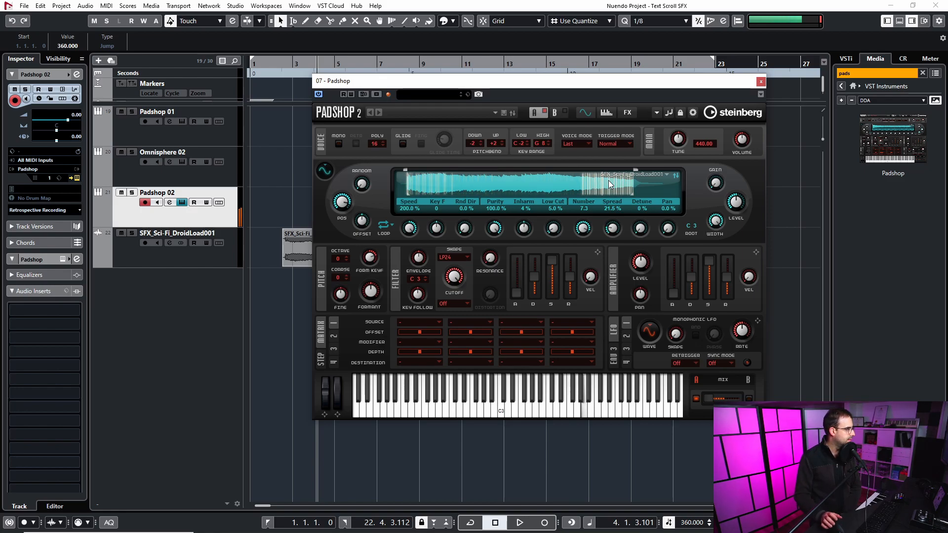
pyautogui.moveTo(726, 280); pyautogui.dragTo(725, 284)
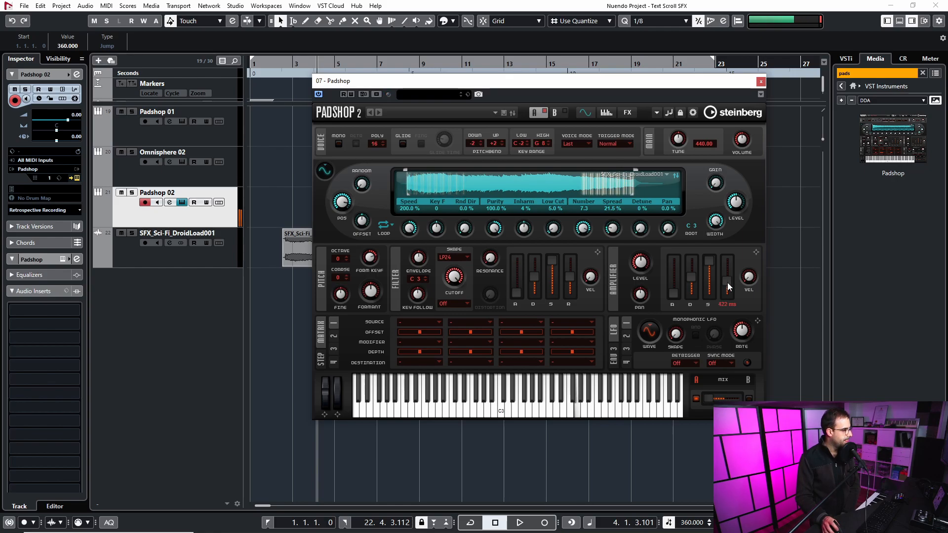
pyautogui.moveTo(728, 283); pyautogui.dragTo(727, 280)
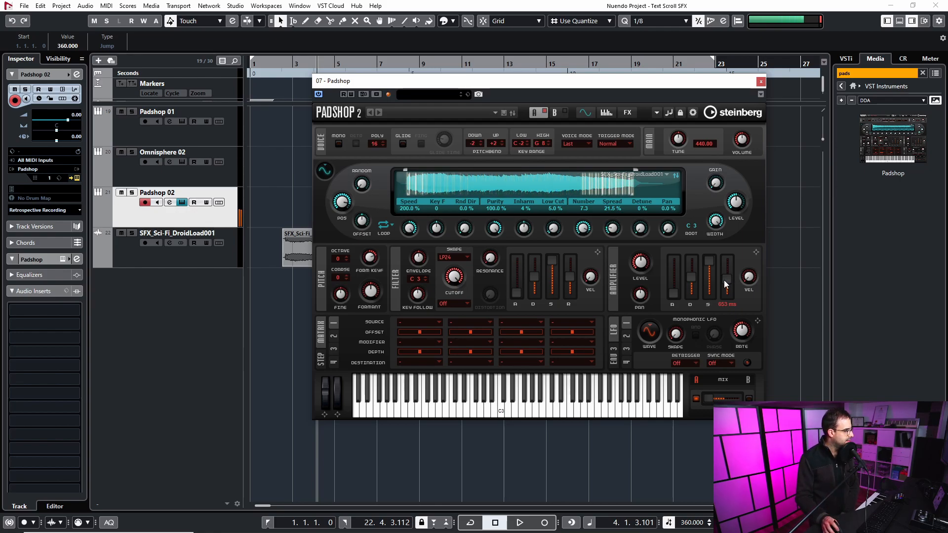
pyautogui.moveTo(726, 279); pyautogui.dragTo(728, 282)
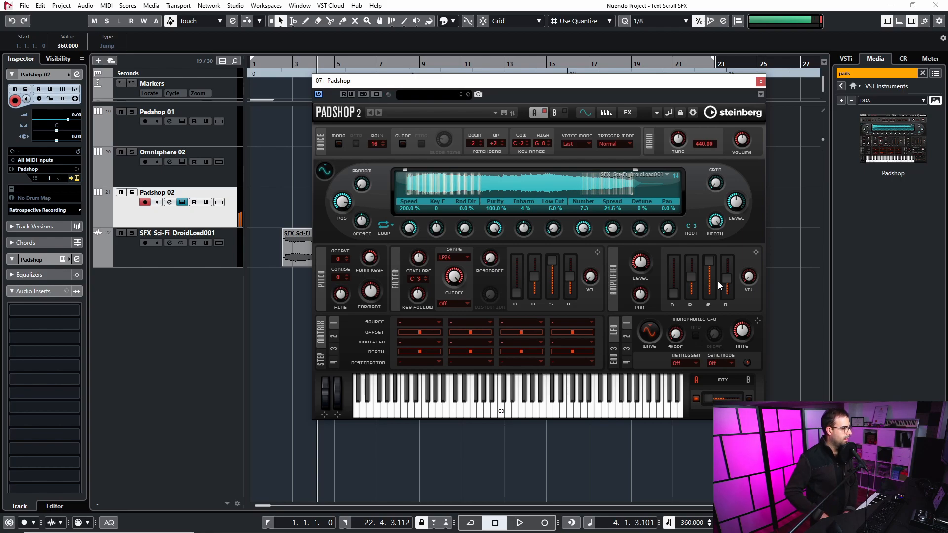
pyautogui.moveTo(728, 278); pyautogui.dragTo(725, 272)
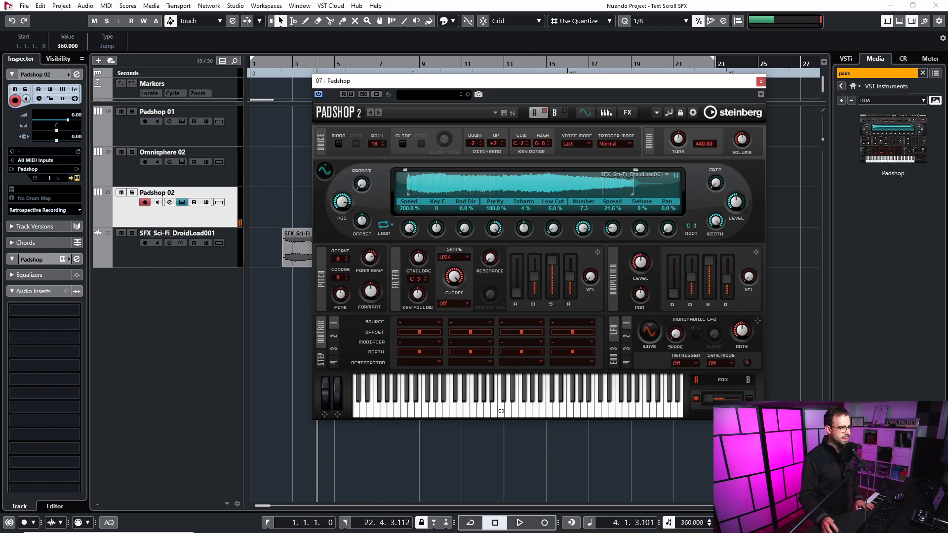
# Load SFX_Sci-Fi_Glitches002 as Padshop's oscillator sample and audition it with the same settings.
pyautogui.click(761, 81)
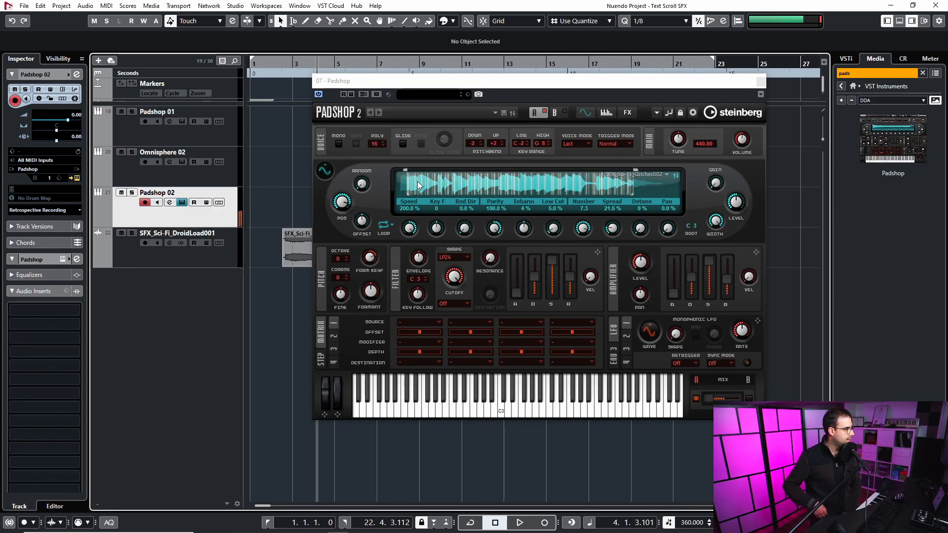
pyautogui.click(728, 278)
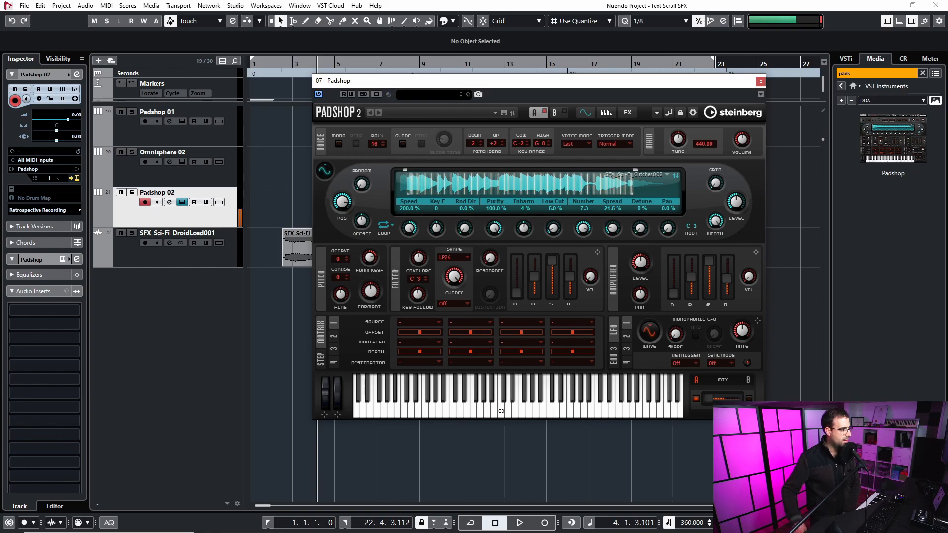
pyautogui.press('Escape')
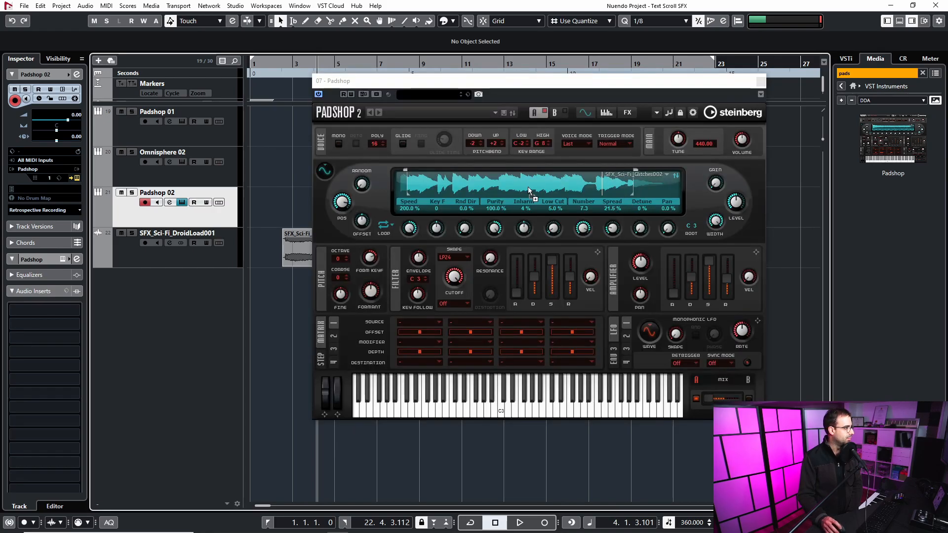
# Load the Materials_Wood_Sound001 sample into Padshop and narrow its sample range to the loud burst in the middle of the waveform.
pyautogui.click(406, 170)
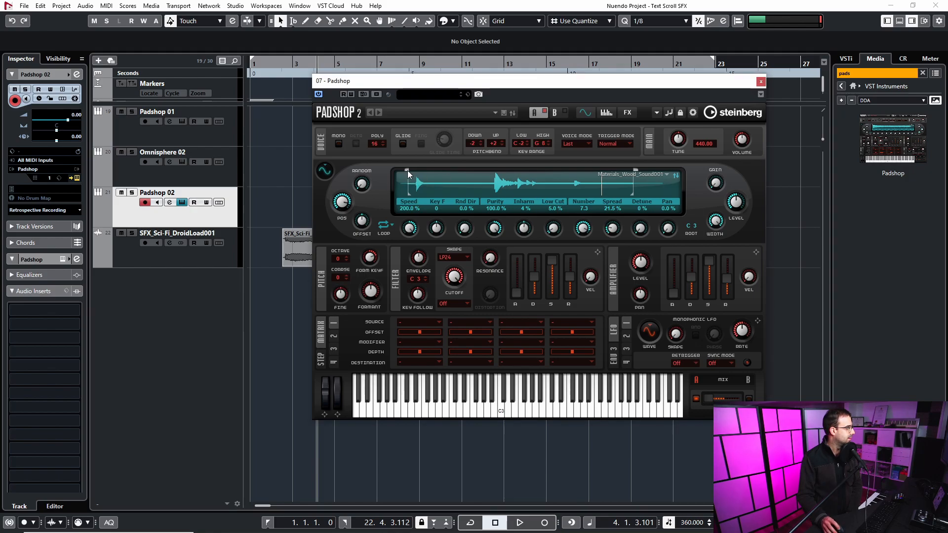
pyautogui.moveTo(630, 171); pyautogui.dragTo(517, 172)
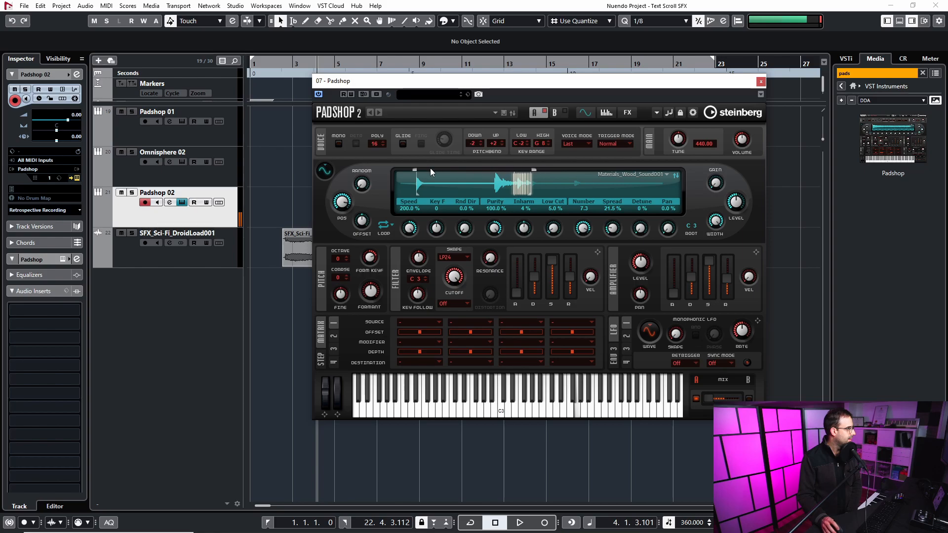
pyautogui.moveTo(414, 170); pyautogui.dragTo(494, 171)
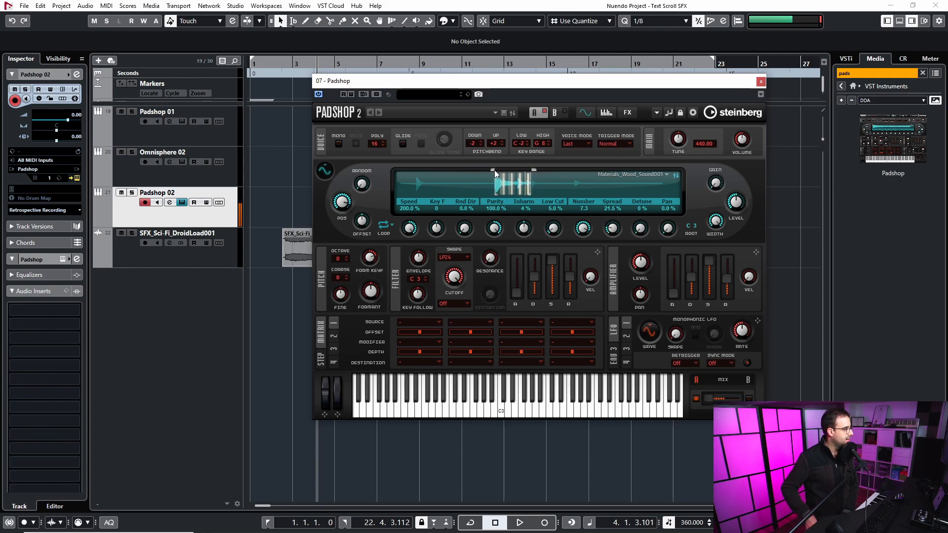
pyautogui.moveTo(495, 170); pyautogui.dragTo(420, 170)
pyautogui.moveTo(539, 169)
pyautogui.mouseDown()
pyautogui.moveTo(591, 170)
pyautogui.moveTo(487, 168)
pyautogui.moveTo(536, 169)
pyautogui.mouseUp()
pyautogui.moveTo(423, 169); pyautogui.dragTo(413, 171)
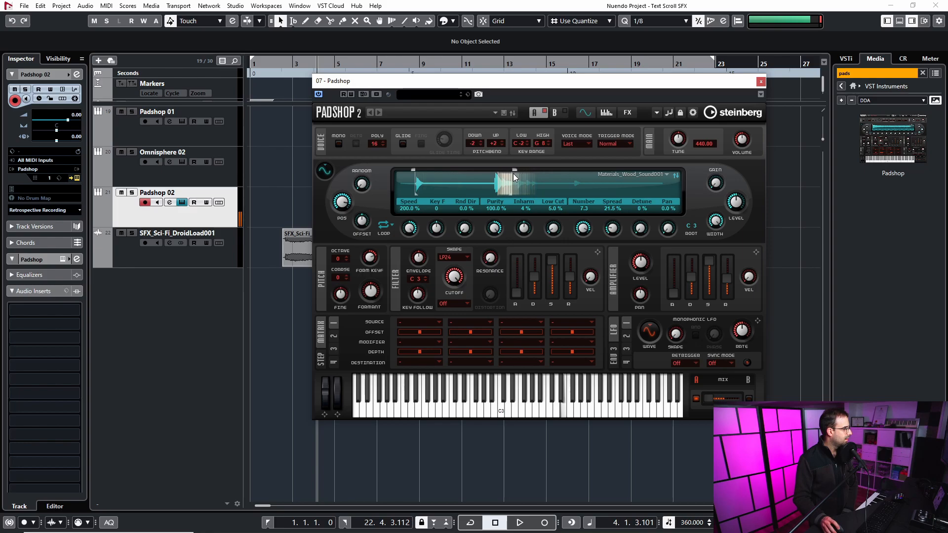
pyautogui.moveTo(514, 173)
pyautogui.mouseDown()
pyautogui.moveTo(580, 174)
pyautogui.moveTo(513, 174)
pyautogui.mouseUp()
pyautogui.moveTo(414, 168); pyautogui.dragTo(545, 174)
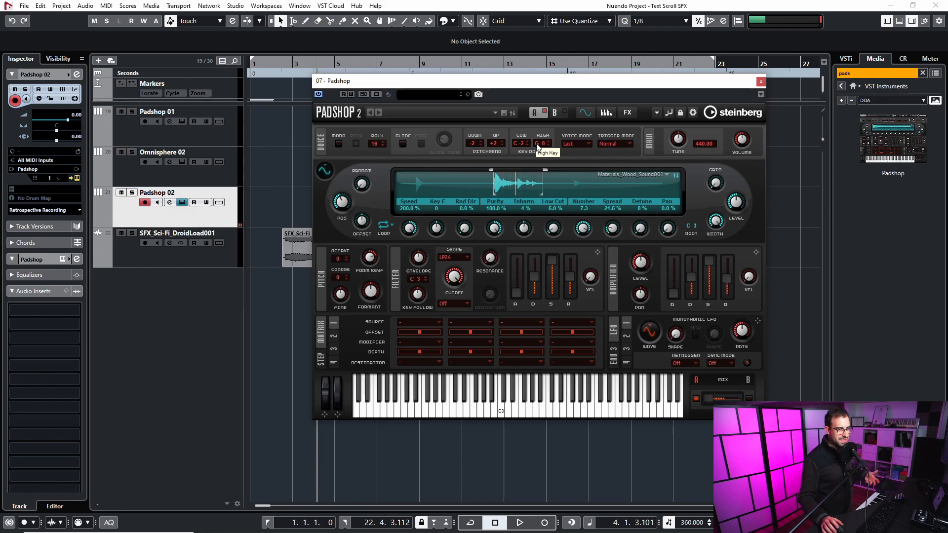
# Close Padshop and delete the audio clip on the SFX_Sci-Fi_DroidLoad001 track.
pyautogui.click(761, 82)
pyautogui.moveTo(651, 248); pyautogui.dragTo(292, 342)
pyautogui.press('Delete')
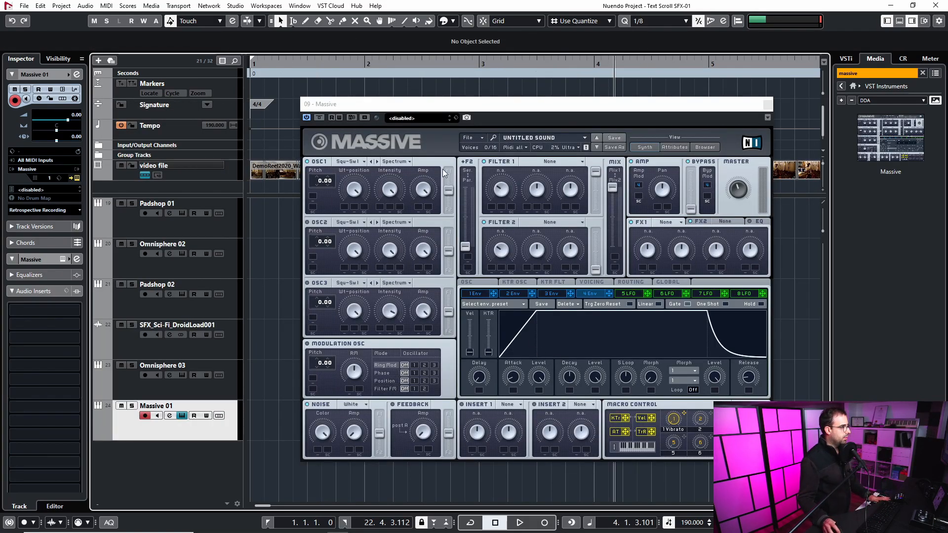
# Give Massive's LFO 5 a square curve and assign it to modulate the OSC1 Amp.
pyautogui.moveTo(503, 111); pyautogui.dragTo(528, 86)
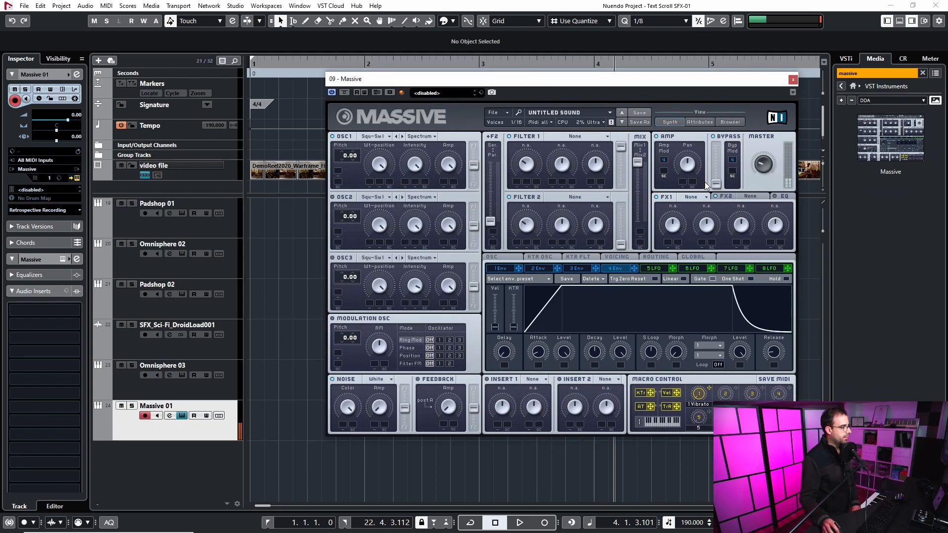
pyautogui.click(657, 268)
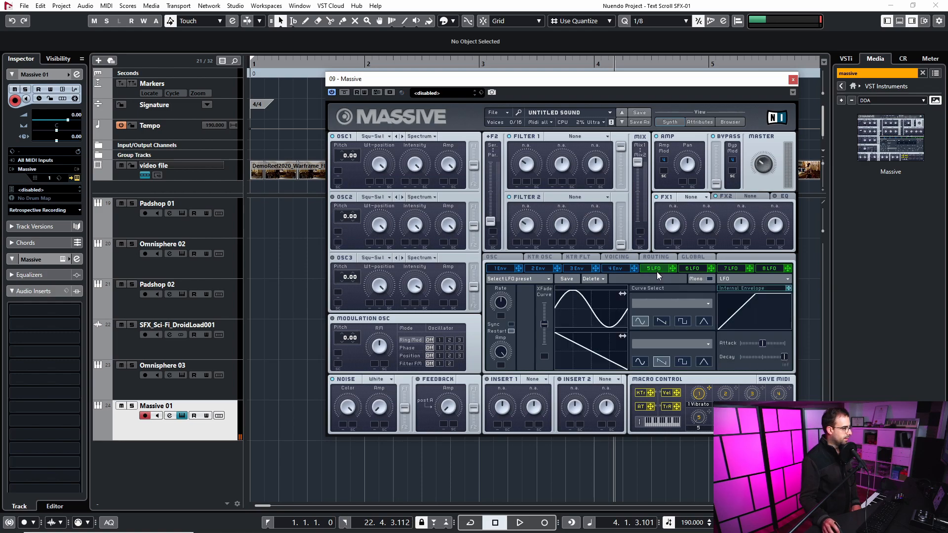
pyautogui.click(685, 322)
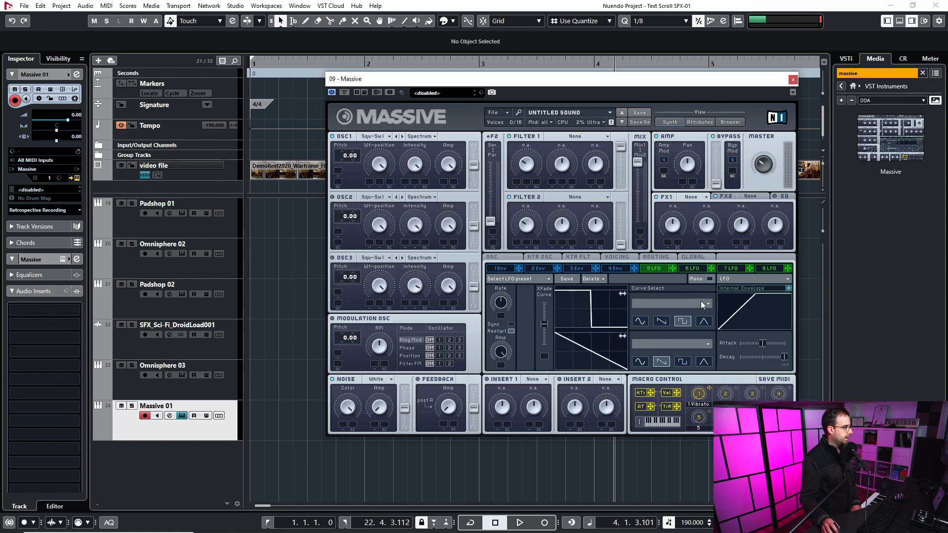
pyautogui.moveTo(673, 267); pyautogui.dragTo(472, 193)
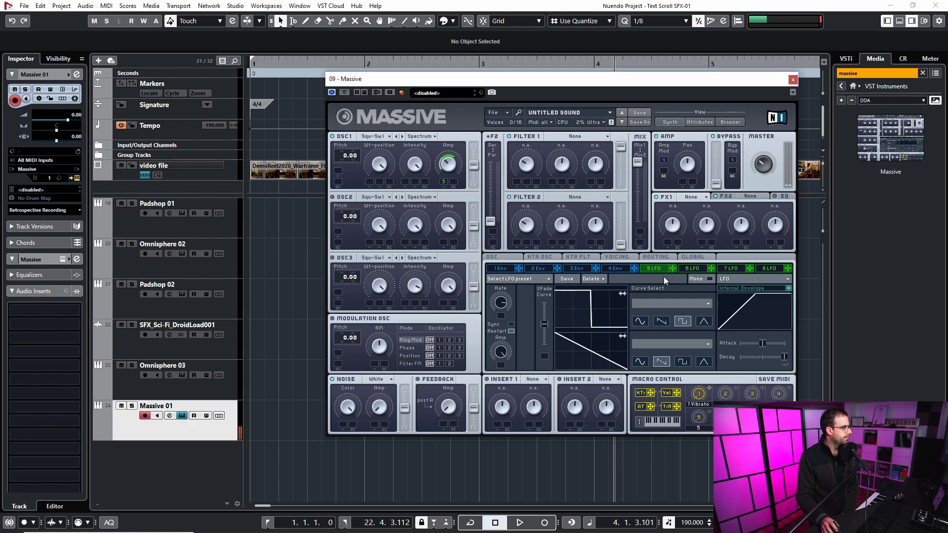
# Set Massive's filter routing to serial, choose Allpass for Filter 1 and modulate its cutoff with LFO 5.
pyautogui.moveTo(673, 269); pyautogui.dragTo(517, 183)
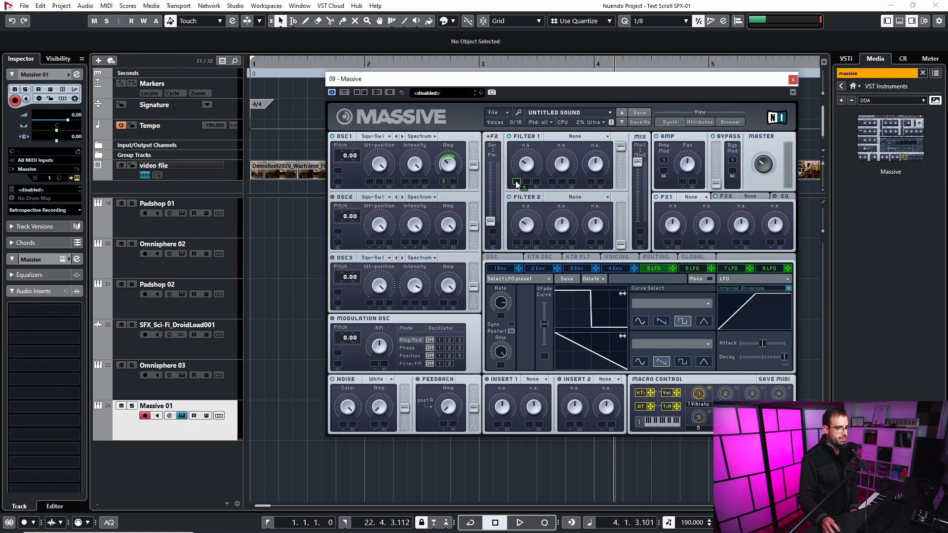
pyautogui.moveTo(490, 221); pyautogui.dragTo(490, 163)
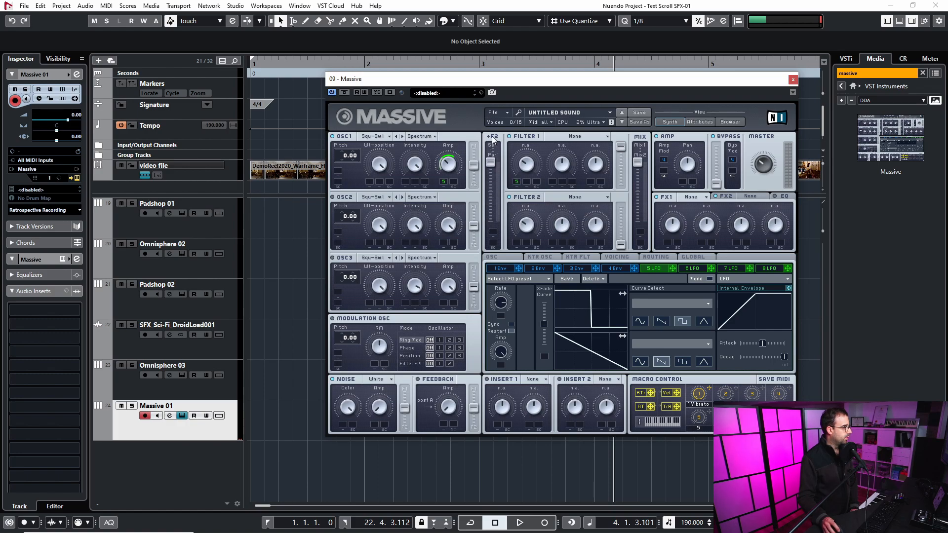
pyautogui.click(583, 136)
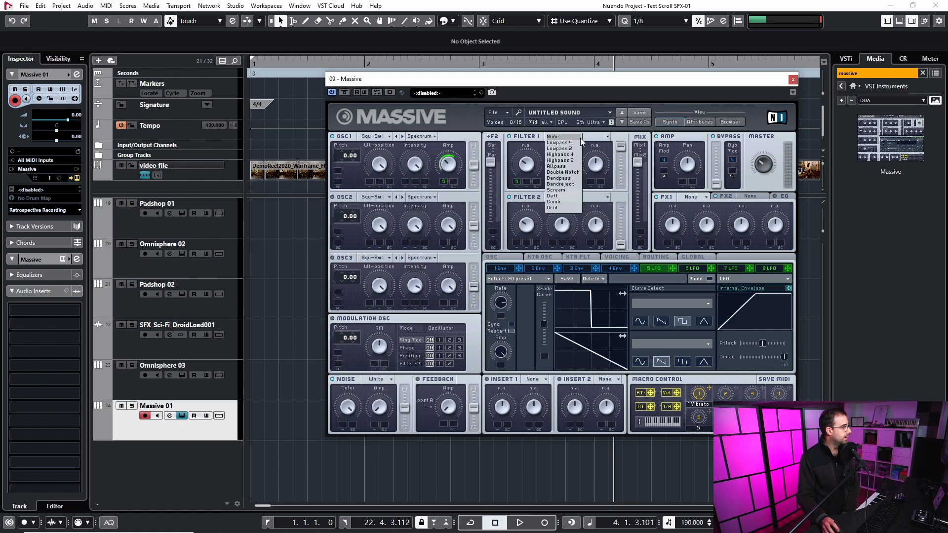
pyautogui.click(565, 166)
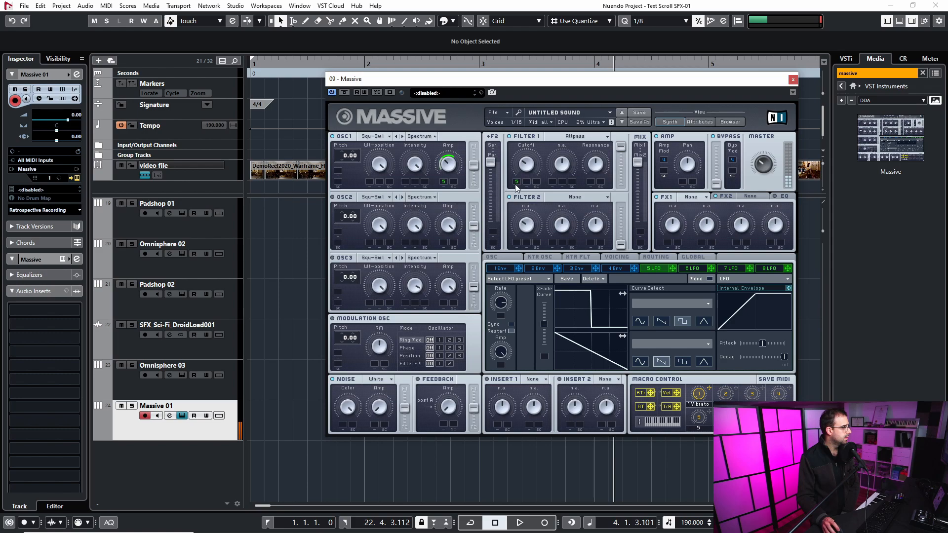
pyautogui.moveTo(517, 174); pyautogui.dragTo(529, 139)
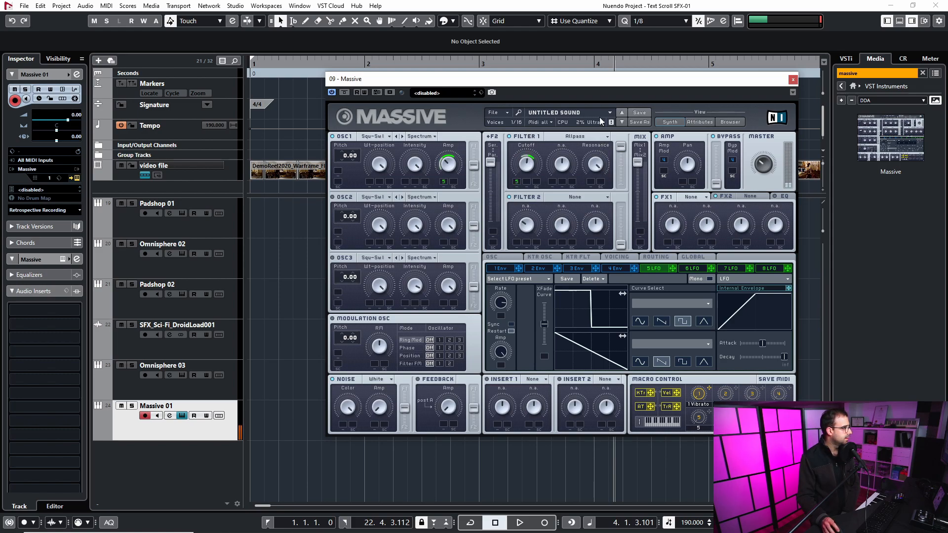
# Audition Scream, Double Notch and Lowpass 2 on Filter 1 and settle on Acid, with Double Notch on Filter 2.
pyautogui.click(596, 137)
pyautogui.click(563, 191)
pyautogui.click(583, 139)
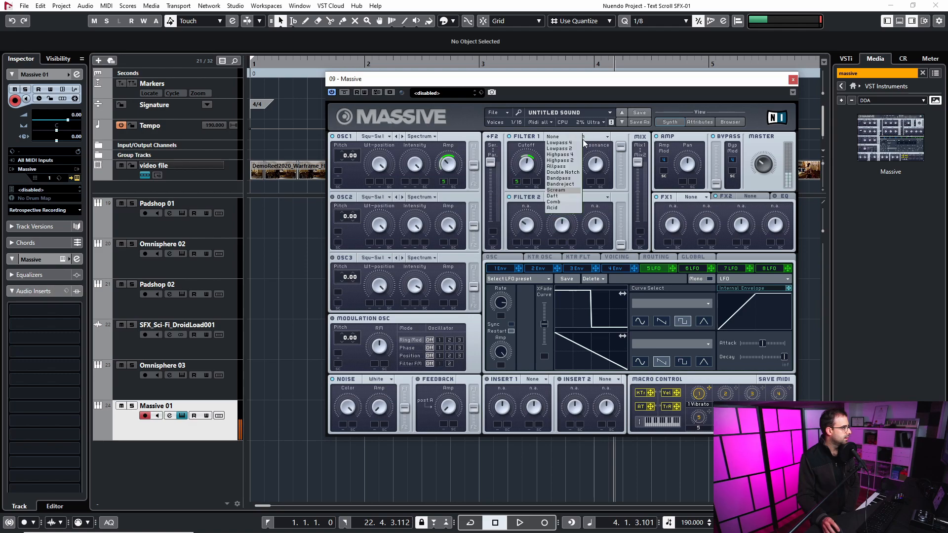
pyautogui.click(566, 173)
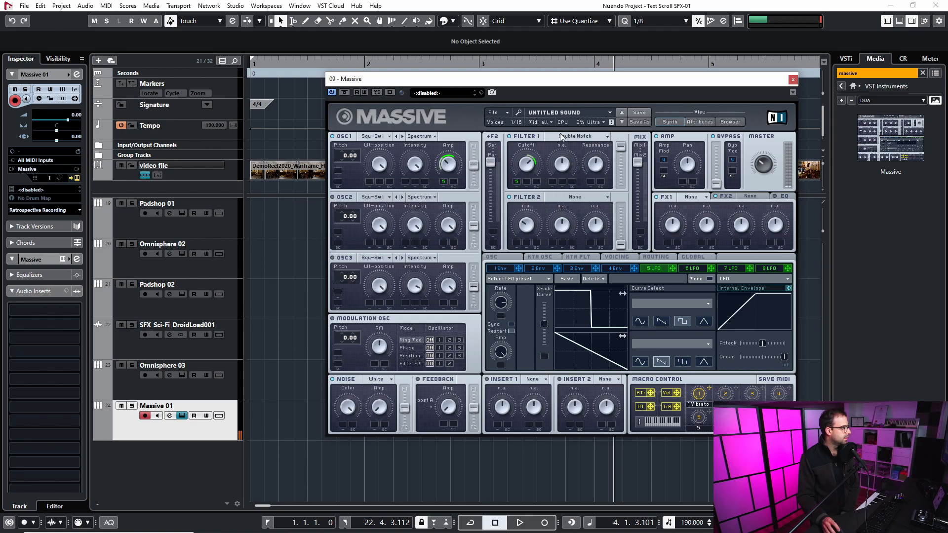
pyautogui.click(562, 137)
pyautogui.click(551, 166)
pyautogui.click(573, 136)
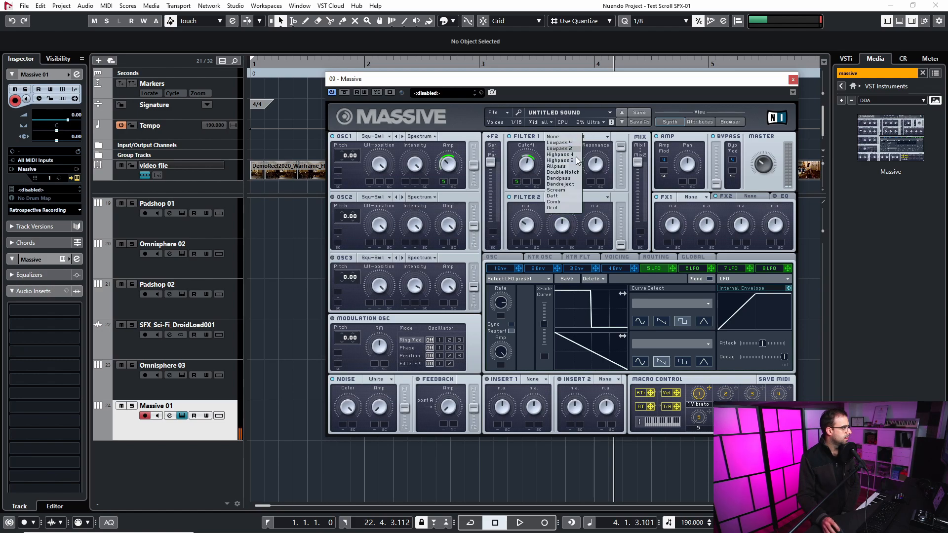
pyautogui.click(553, 208)
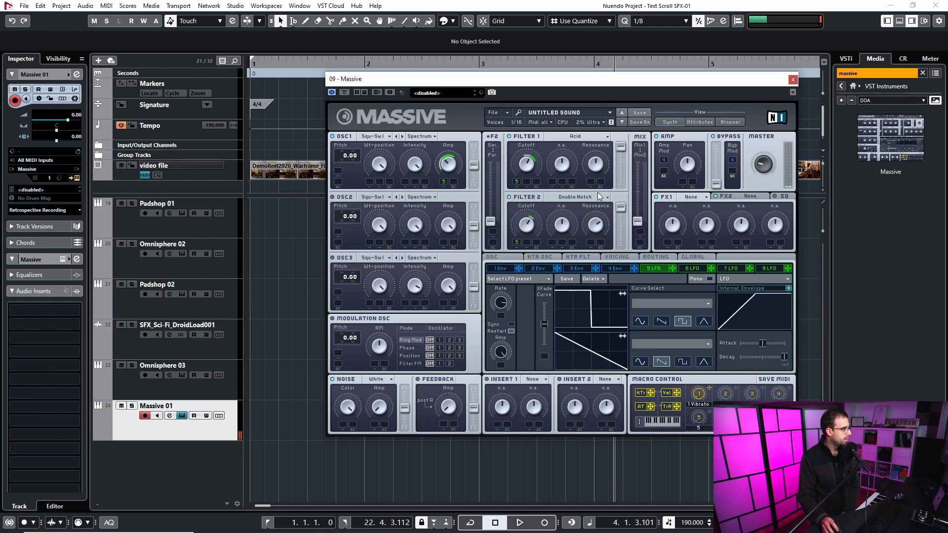
# Route the filters in series, set their mix midway between Mix1 and Mix2, and modulate OSC1's Wt-position with LFO 5.
pyautogui.moveTo(491, 222); pyautogui.dragTo(491, 151)
pyautogui.moveTo(639, 220); pyautogui.dragTo(638, 194)
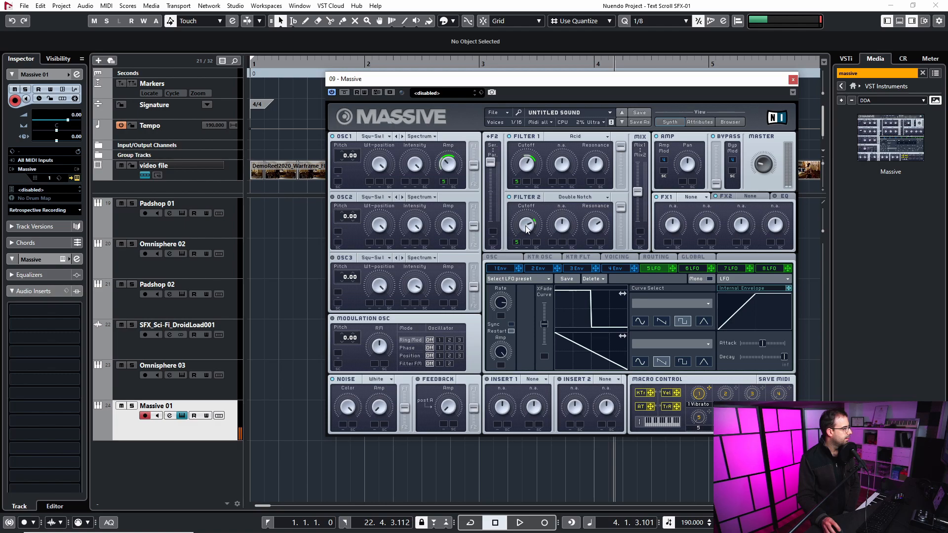
pyautogui.moveTo(673, 268); pyautogui.dragTo(370, 179)
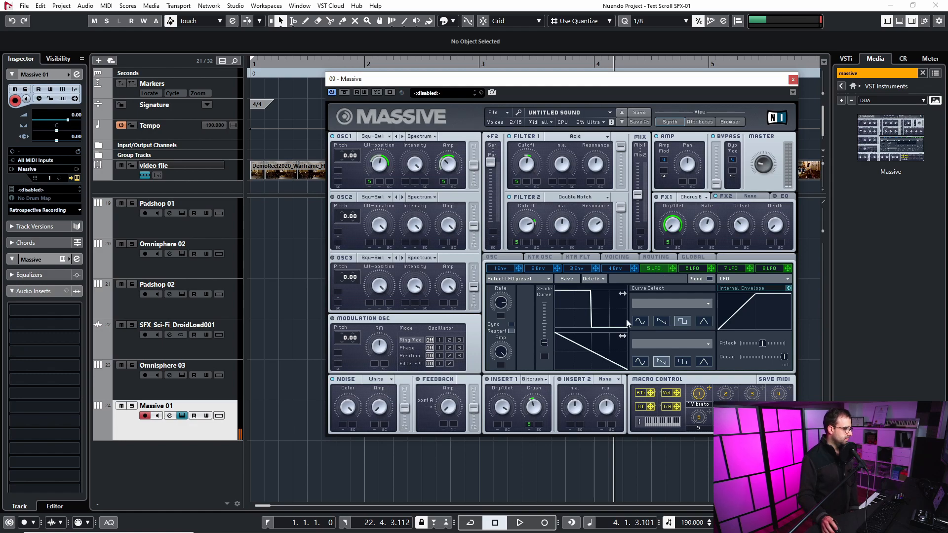
# Change Massive's Insert 1 effect from Bitcrusher to Simple Delay.
pyautogui.click(539, 380)
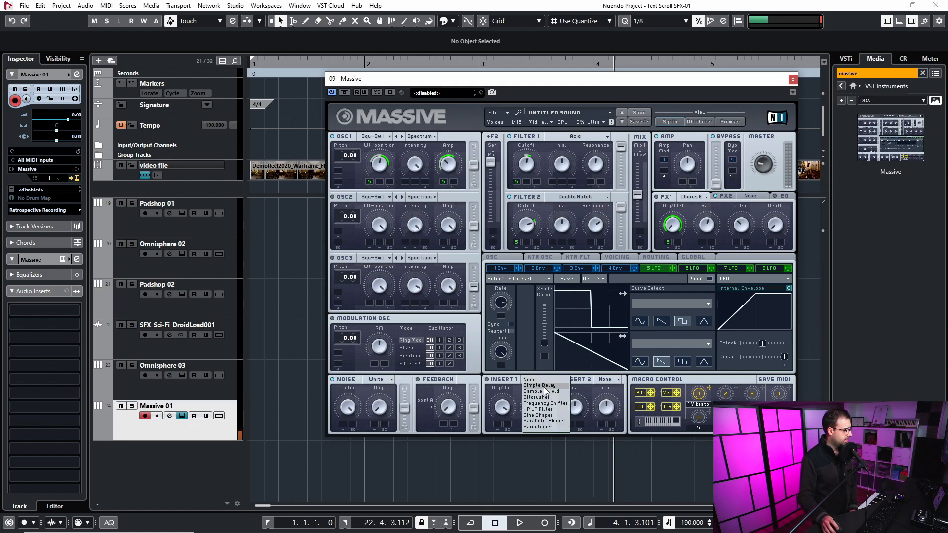
pyautogui.click(541, 386)
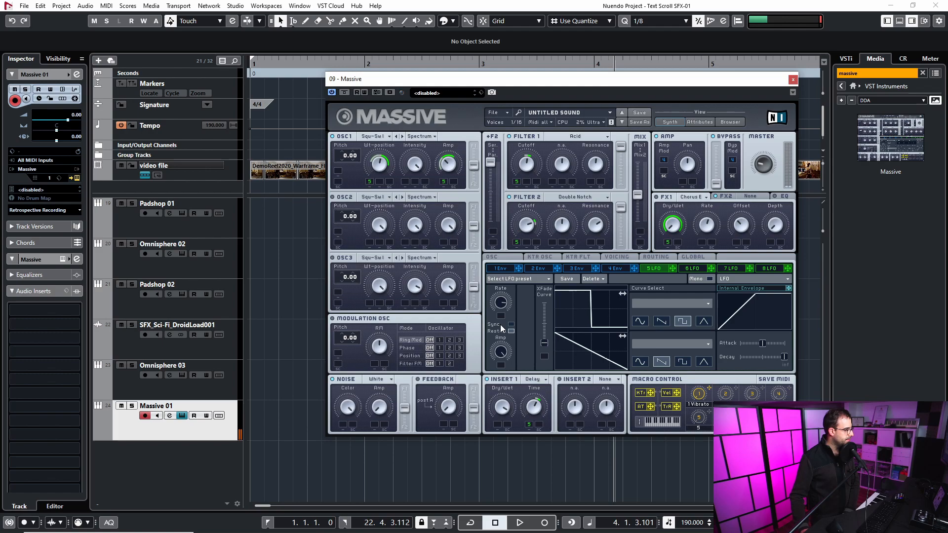
pyautogui.click(543, 380)
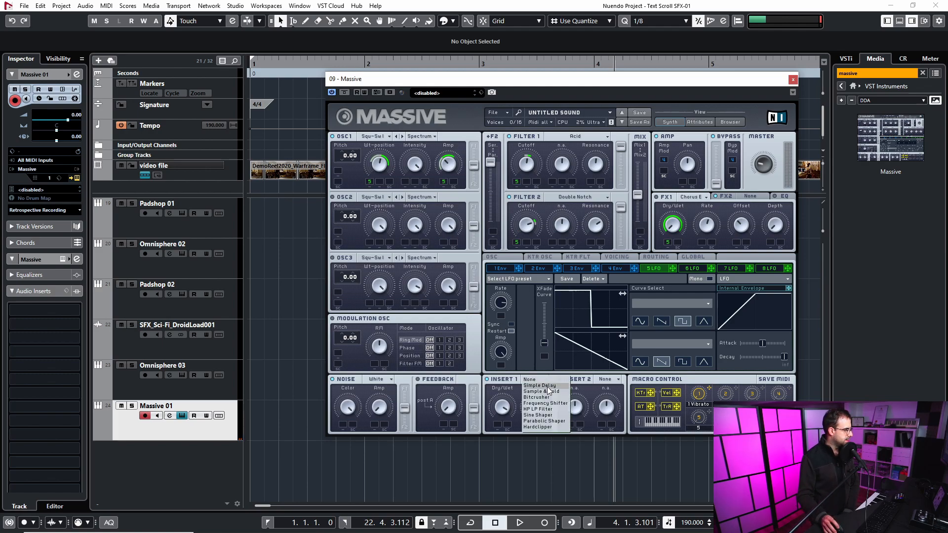
pyautogui.click(546, 385)
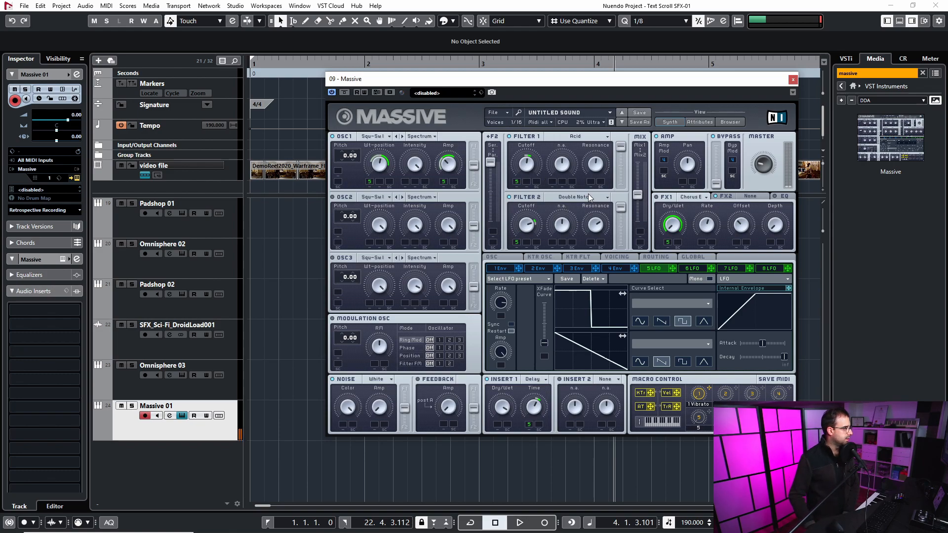
# Toggle Filter 1 and Filter 2 while auditioning the patch, and close the Massive window.
pyautogui.click(509, 136)
pyautogui.click(510, 196)
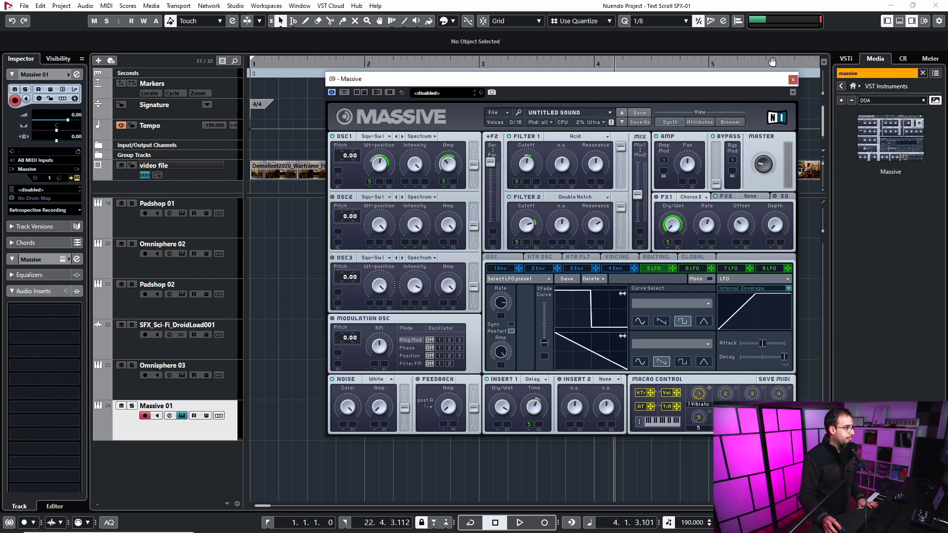
pyautogui.click(793, 80)
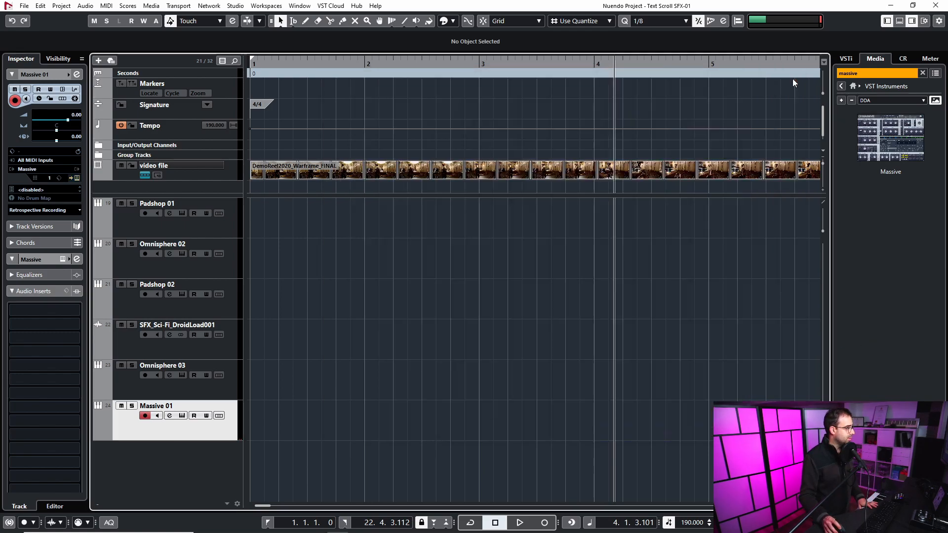